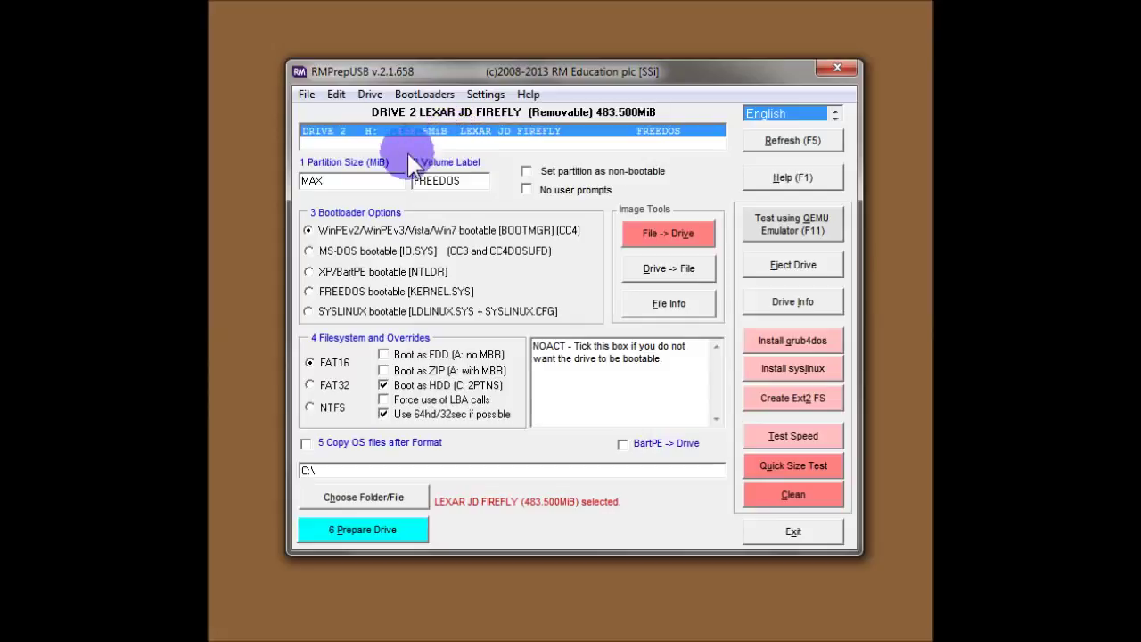
pyautogui.moveTo(375, 178)
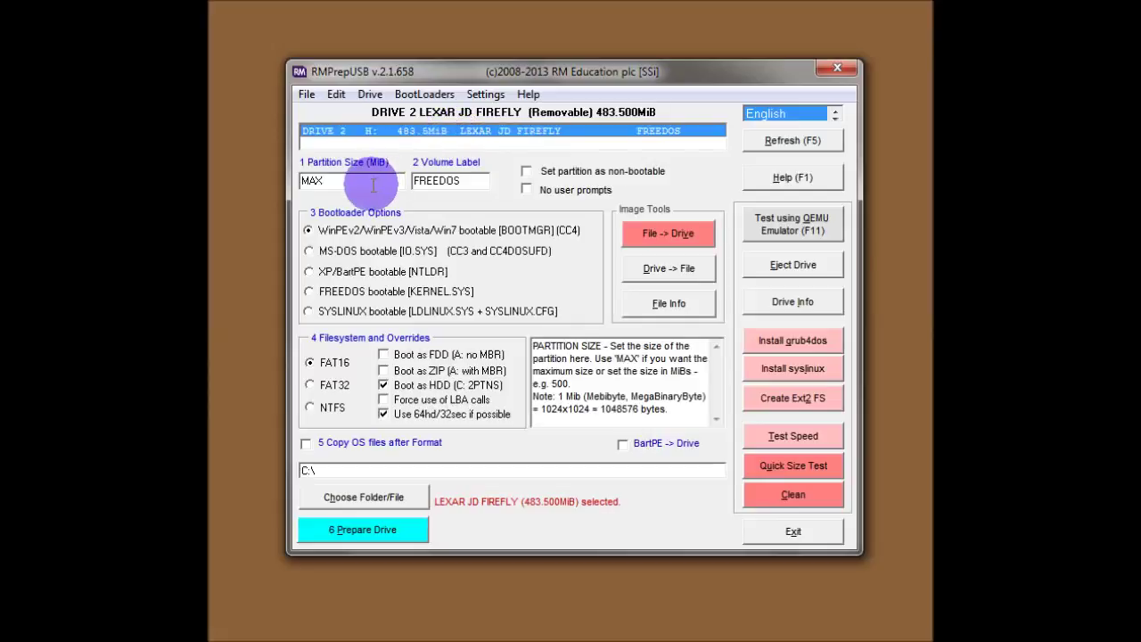
pyautogui.doubleClick(325, 181)
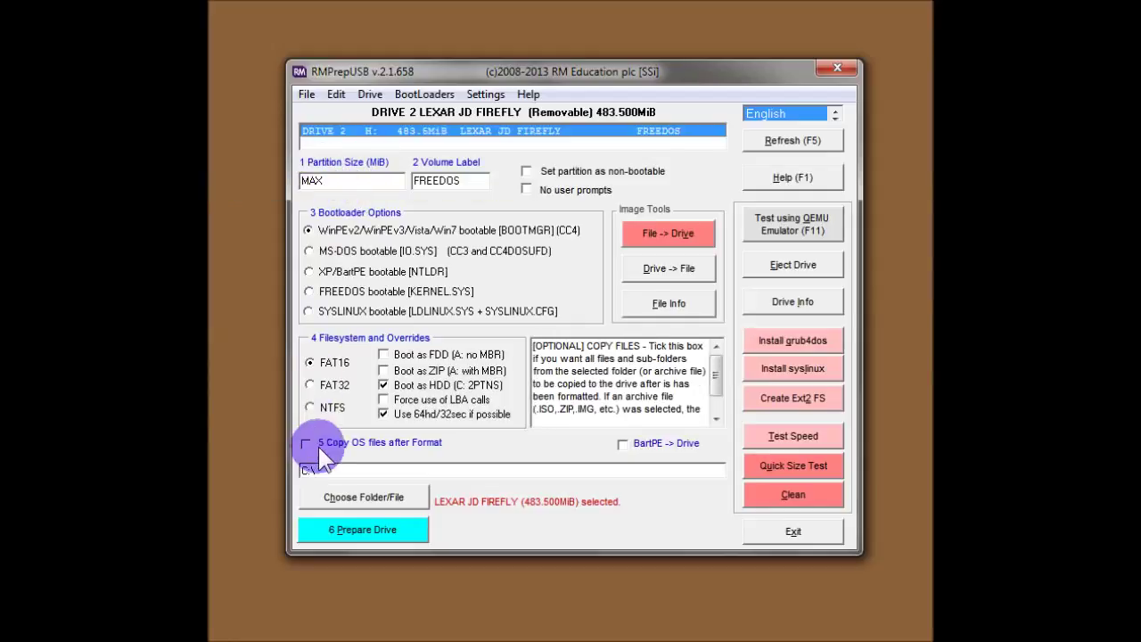
pyautogui.click(324, 527)
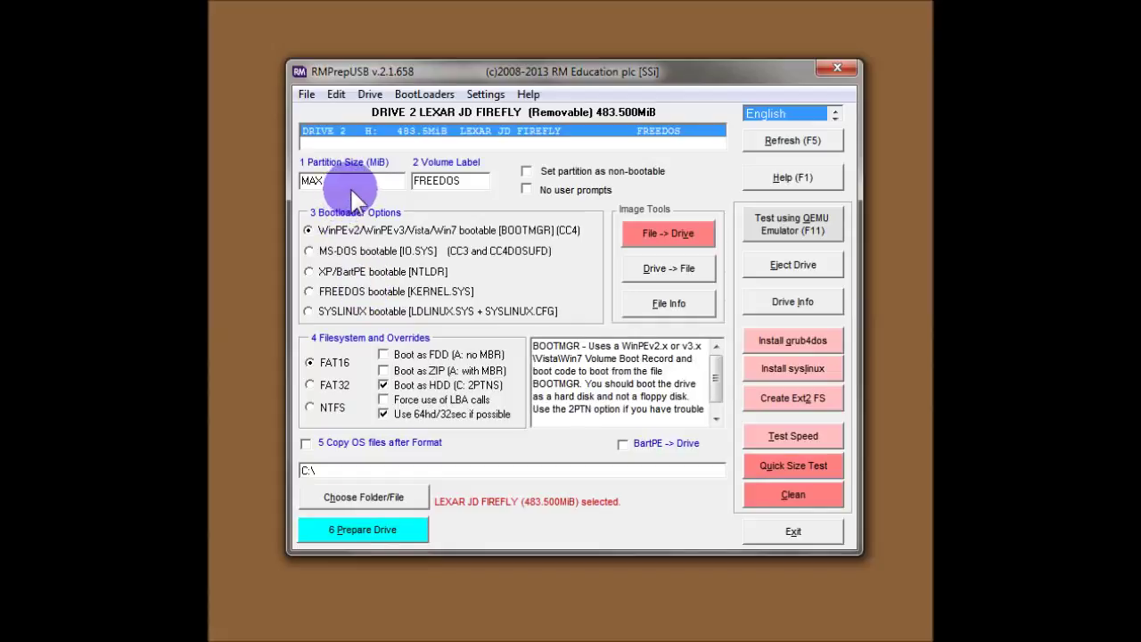
pyautogui.doubleClick(304, 181)
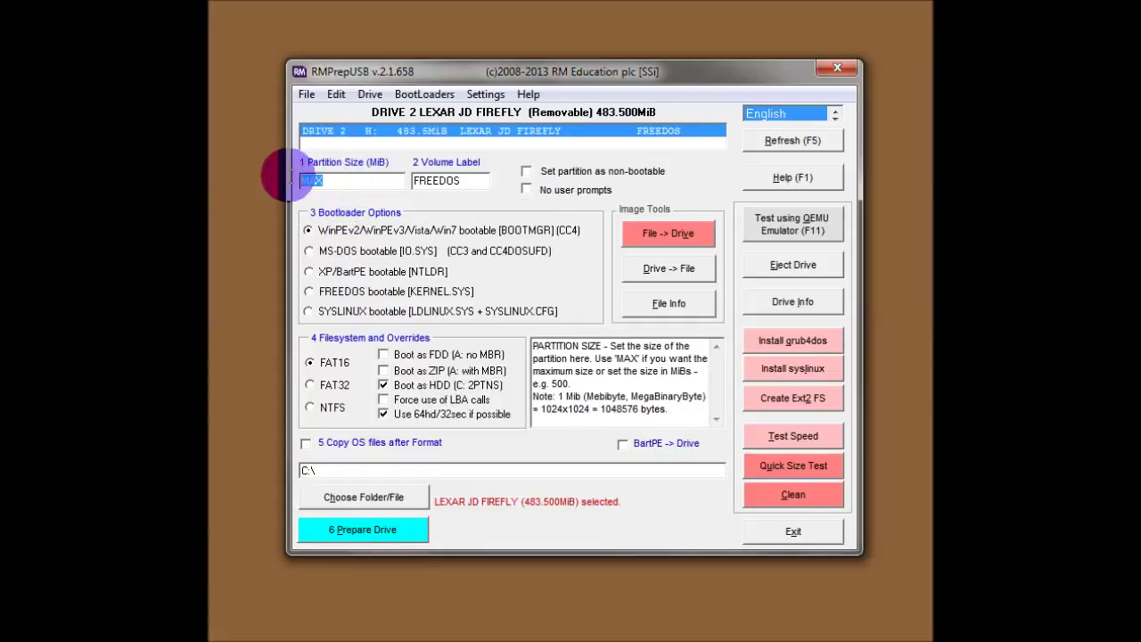
pyautogui.click(332, 181)
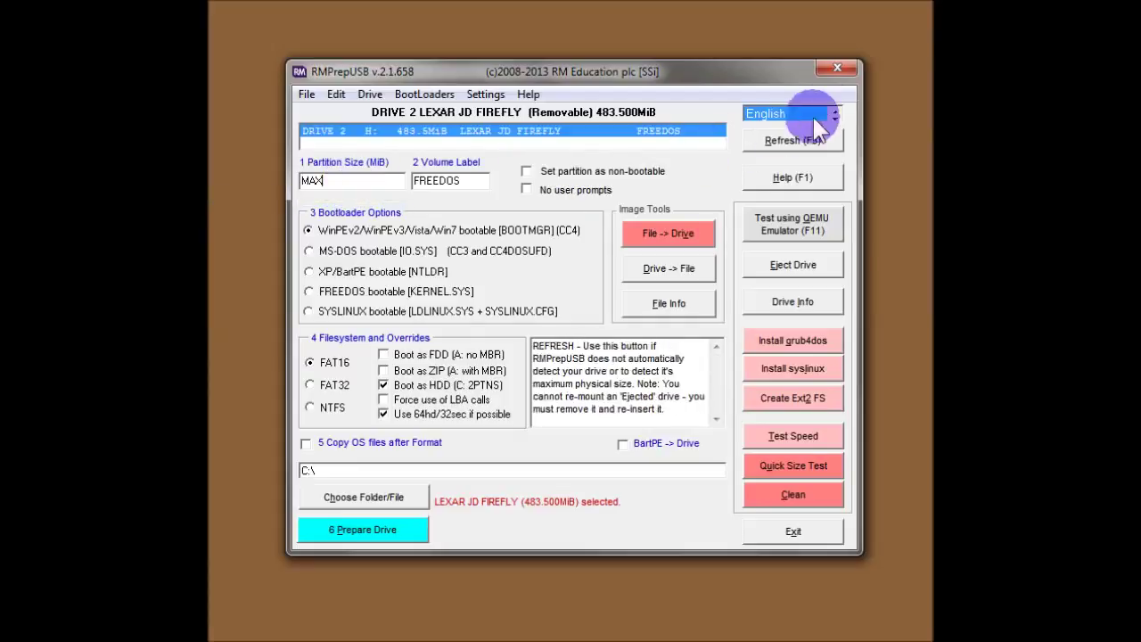
# Try the interface language in Chinese Traditional and German
pyautogui.scroll(1, 835, 109)
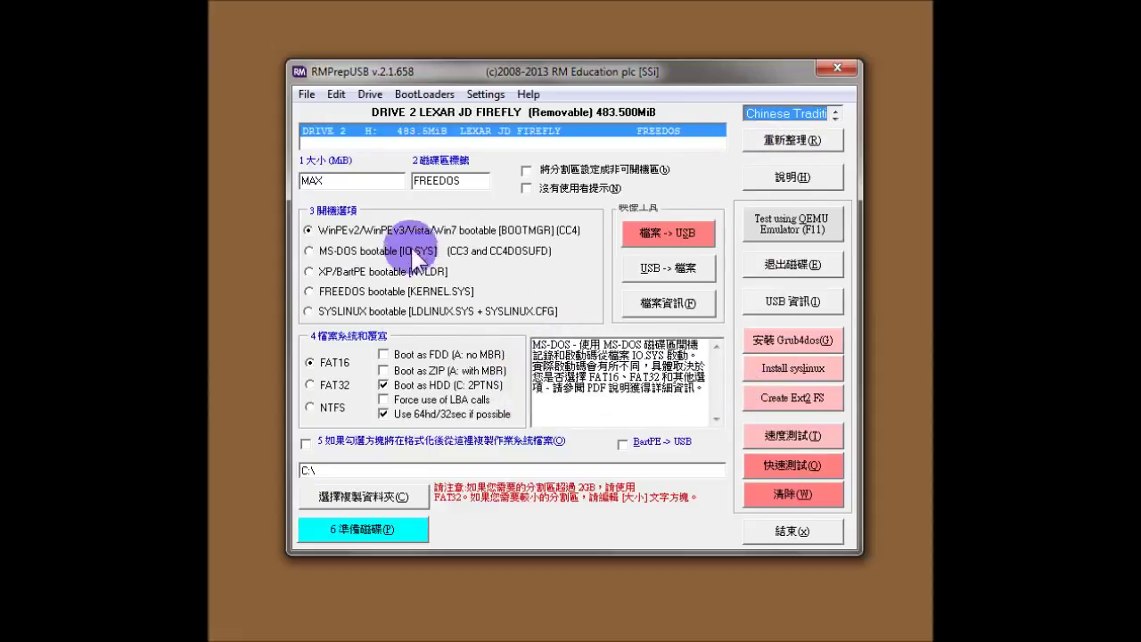
pyautogui.click(833, 118)
pyautogui.click(832, 118)
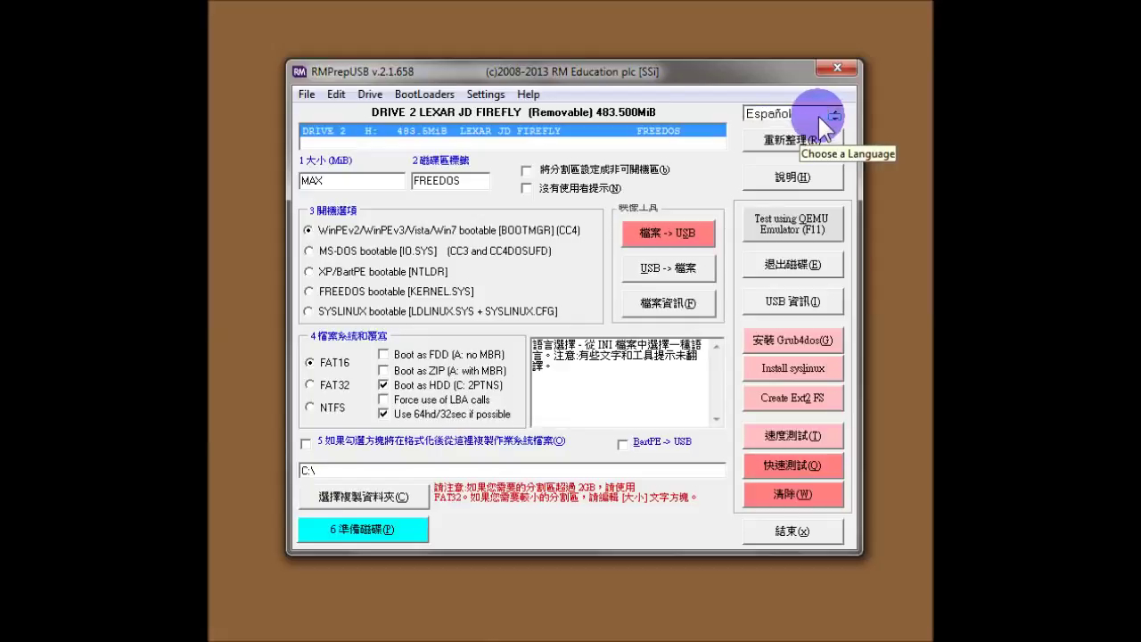
pyautogui.click(833, 118)
pyautogui.click(835, 118)
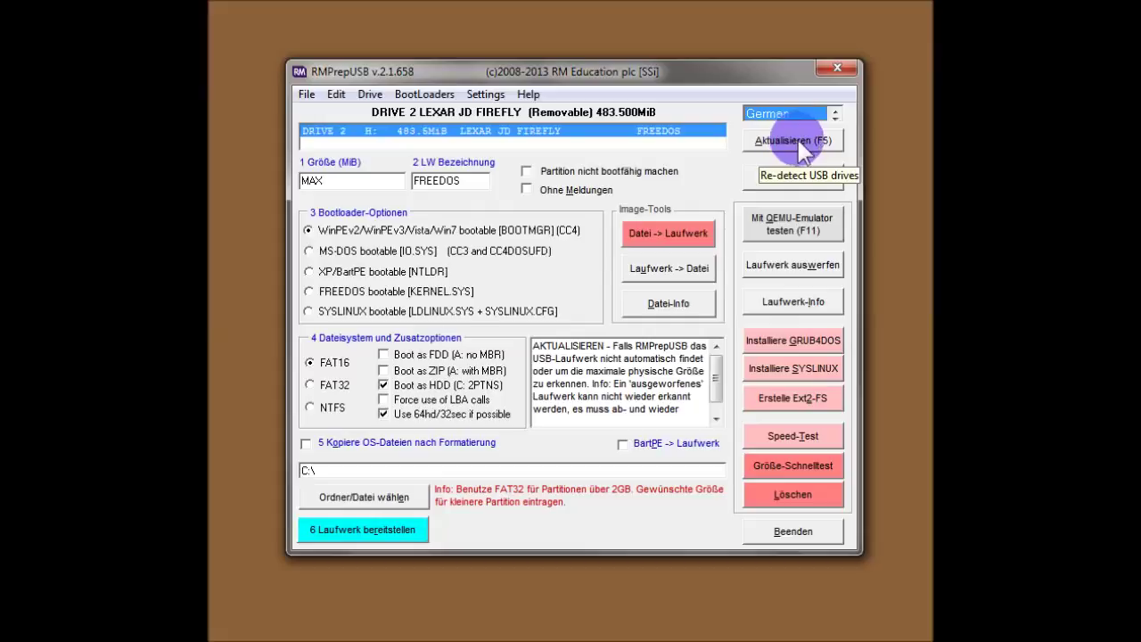
# Set the interface language back to English
pyautogui.click(835, 115)
pyautogui.click(835, 113)
pyautogui.click(835, 113)
pyautogui.click(836, 113)
pyautogui.click(835, 113)
pyautogui.click(837, 113)
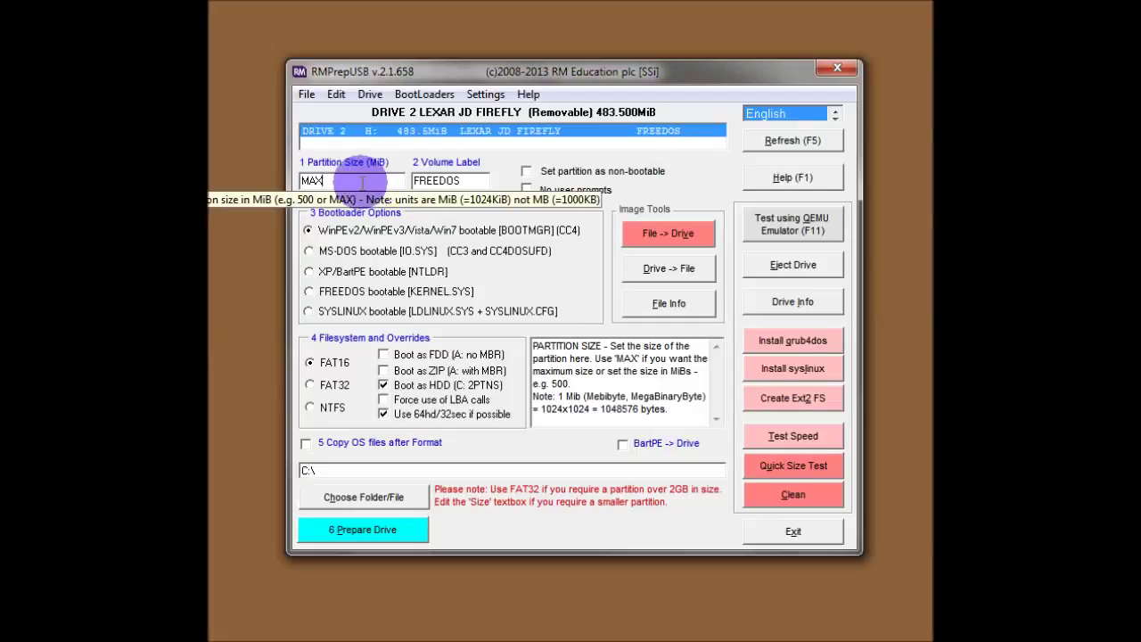
# Try the XP/BartPE, MS-DOS, WinPE/Vista/Win7 and SYSLINUX bootloader options one after another
pyautogui.doubleClick(421, 180)
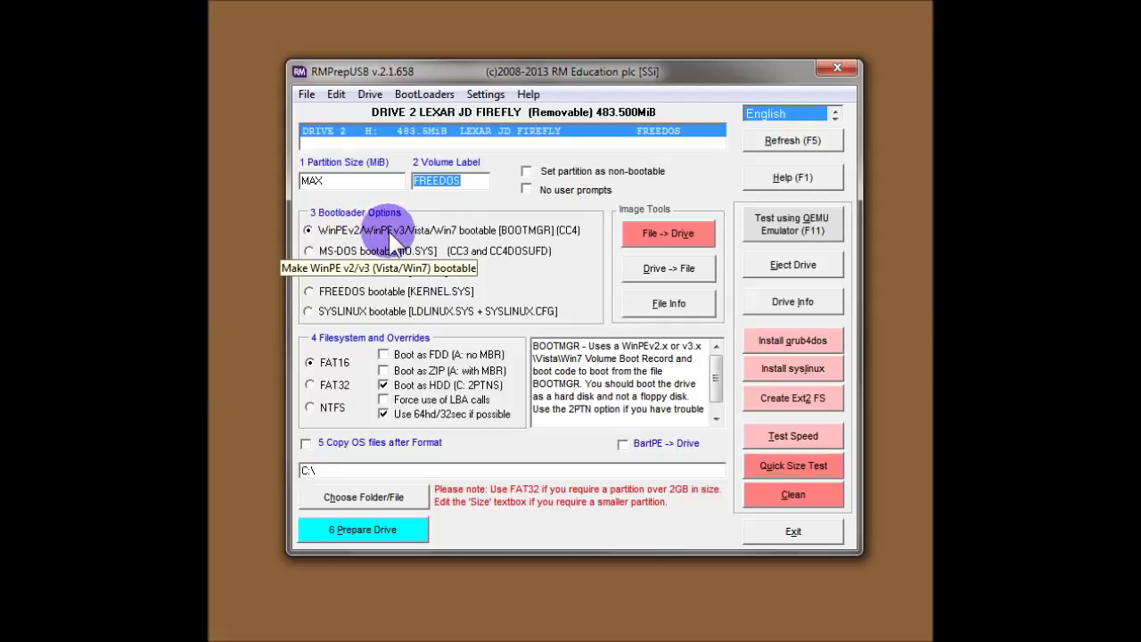
pyautogui.click(383, 269)
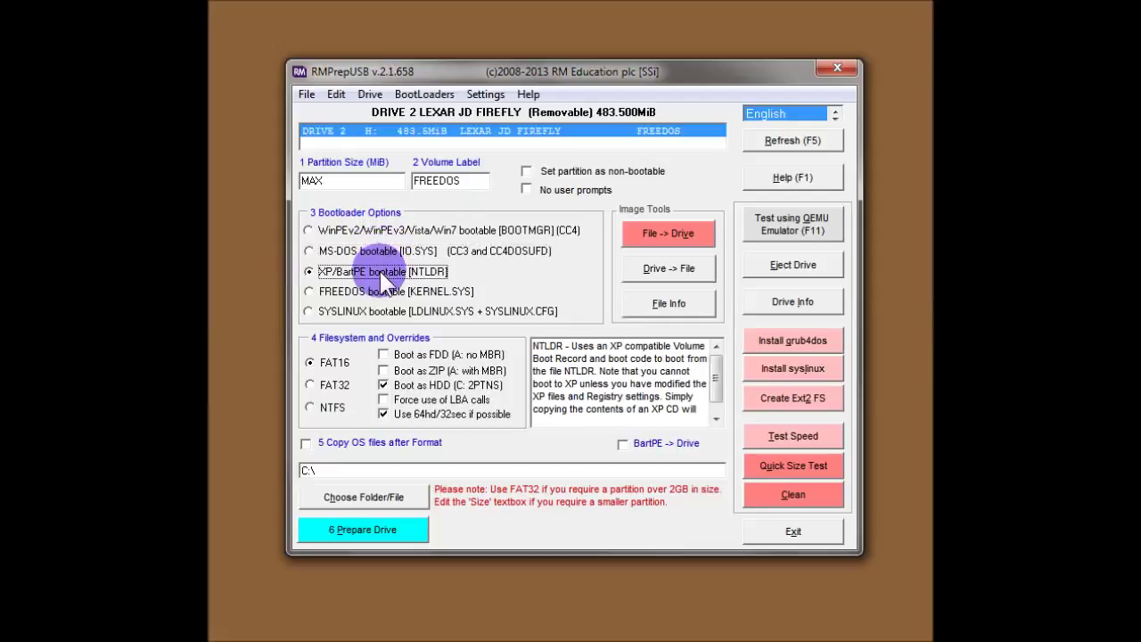
pyautogui.click(376, 250)
pyautogui.click(378, 230)
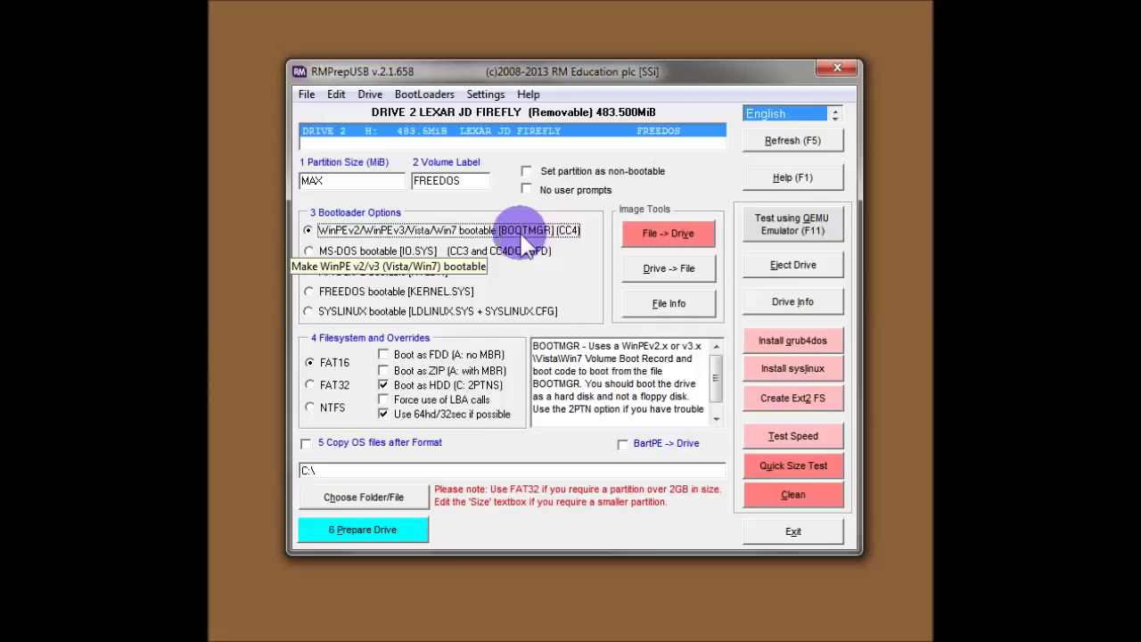
pyautogui.click(413, 255)
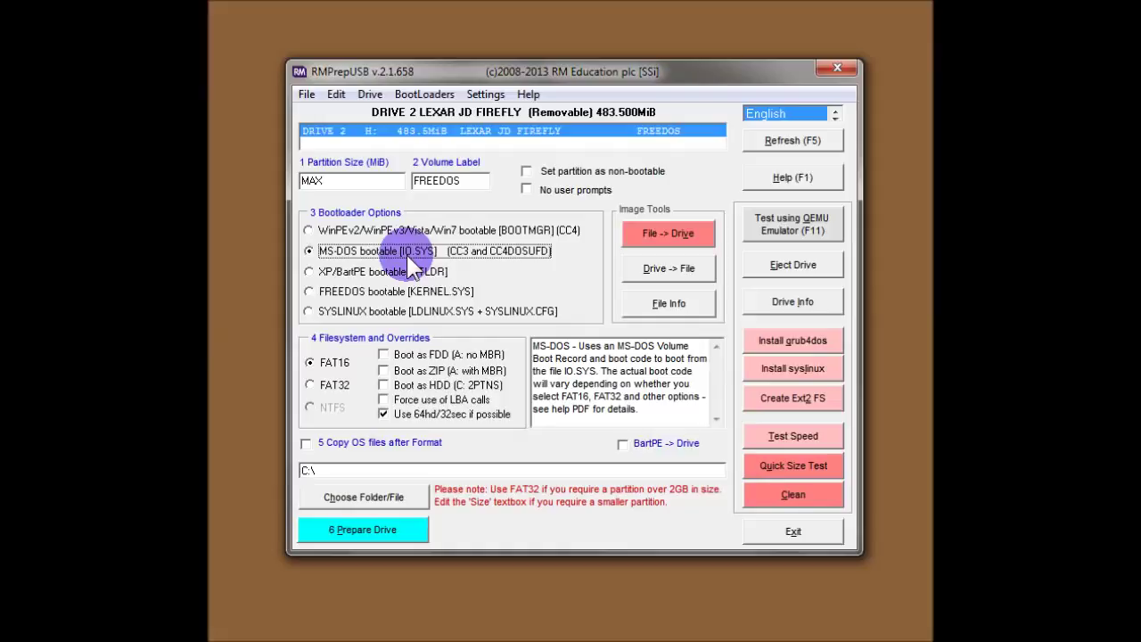
pyautogui.click(391, 267)
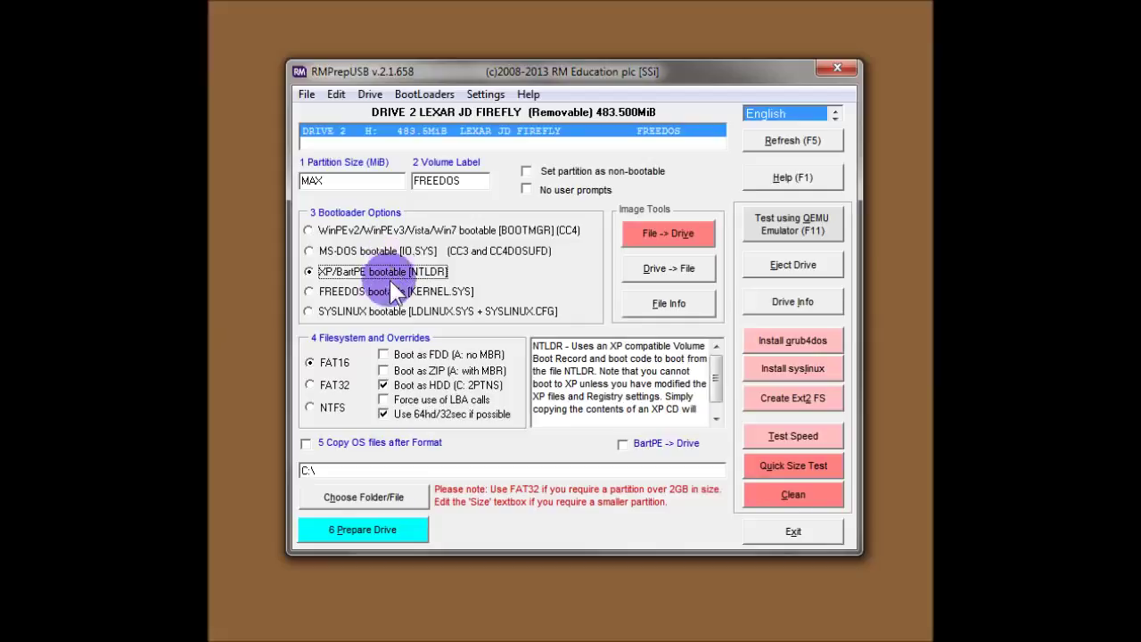
pyautogui.click(394, 312)
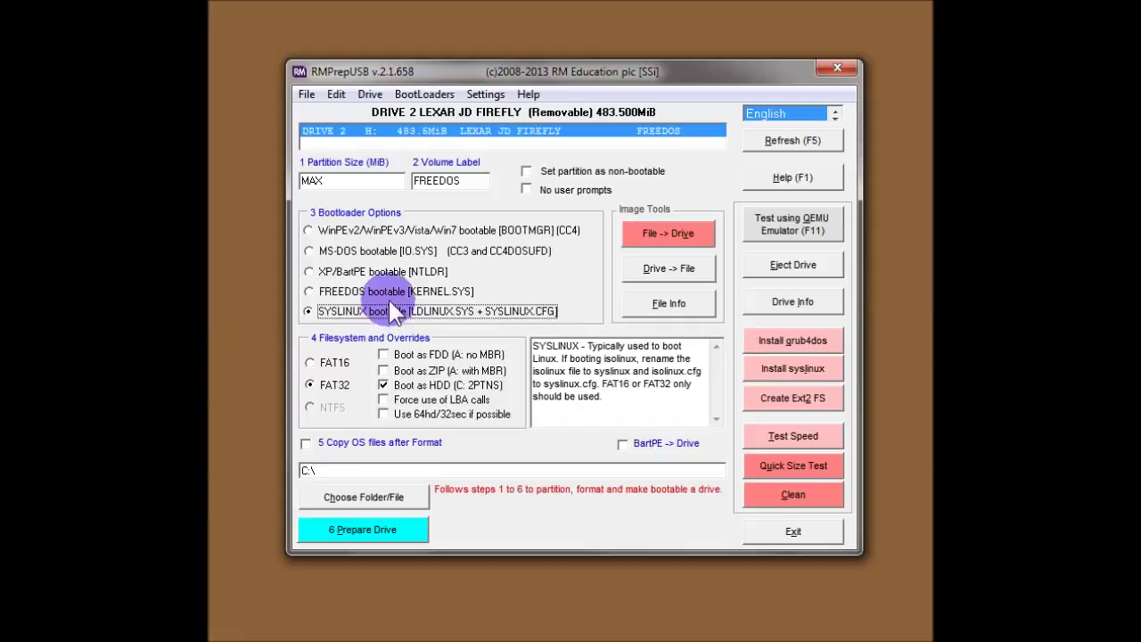
# Choose the FREEDOS bootable [KERNEL.SYS] bootloader option and agree to copy the FreeDOS boot files after formatting
pyautogui.click(393, 291)
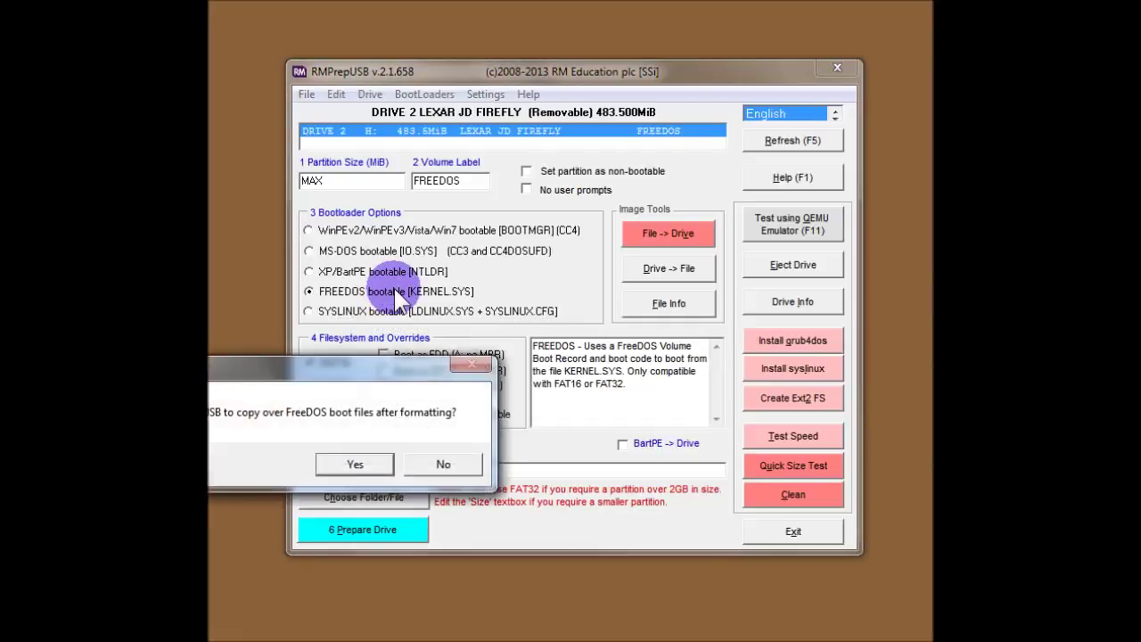
pyautogui.moveTo(334, 366); pyautogui.dragTo(533, 372)
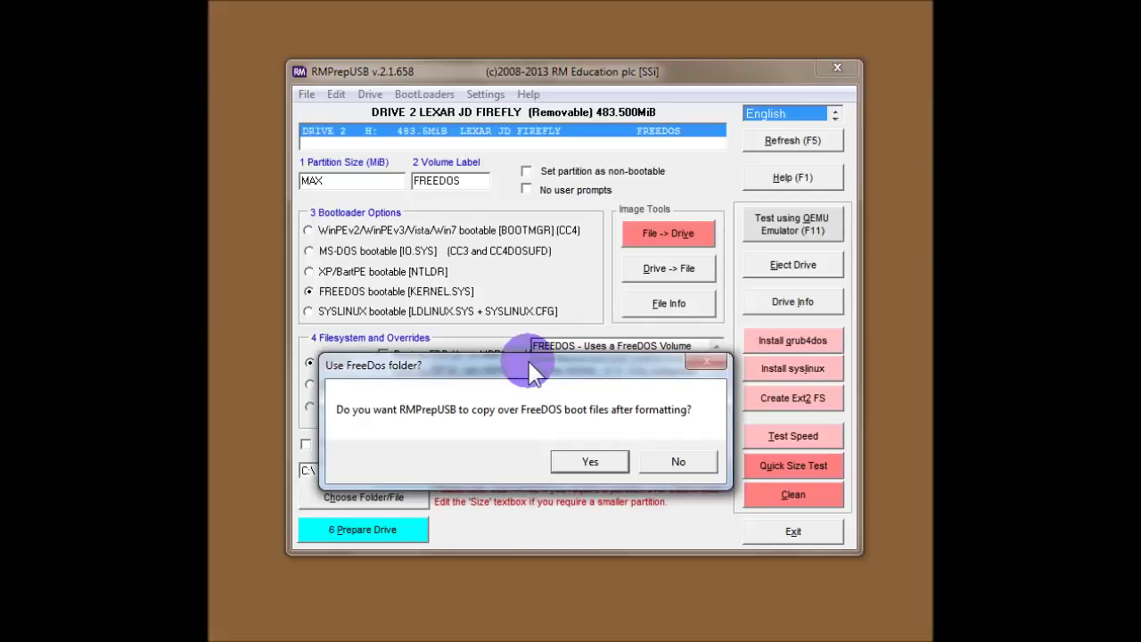
pyautogui.click(578, 460)
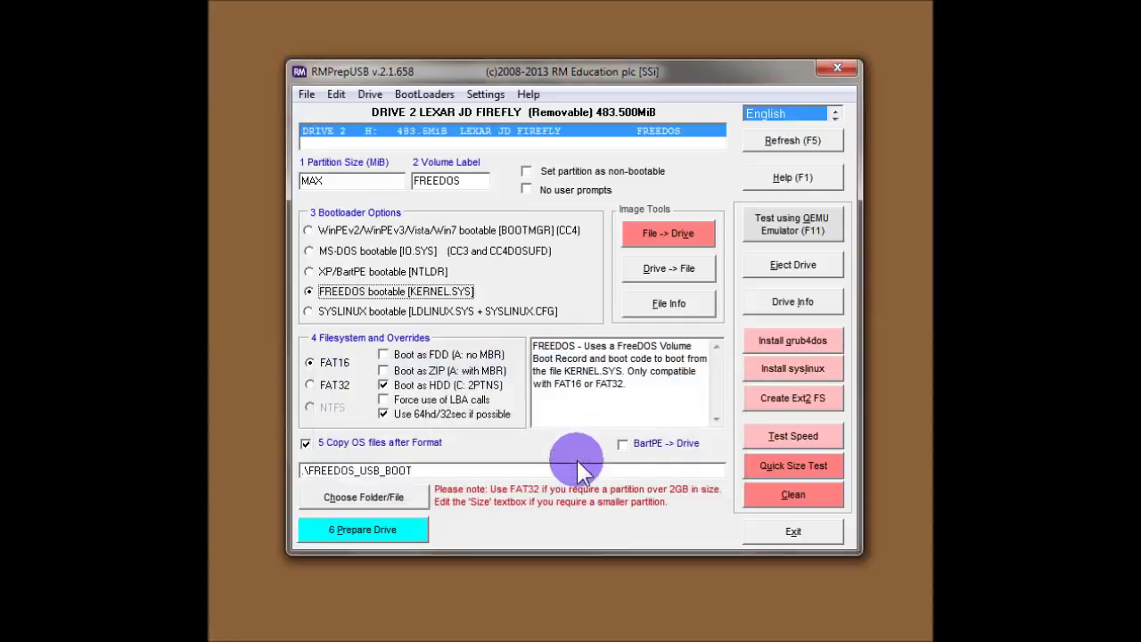
pyautogui.moveTo(412, 471); pyautogui.dragTo(303, 472)
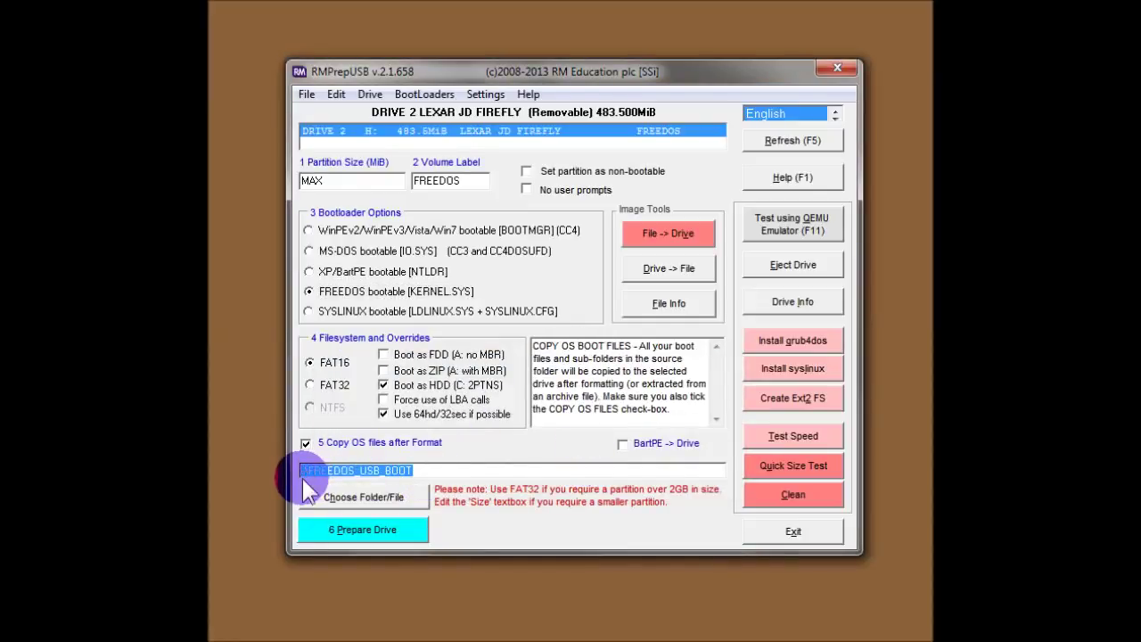
pyautogui.click(383, 470)
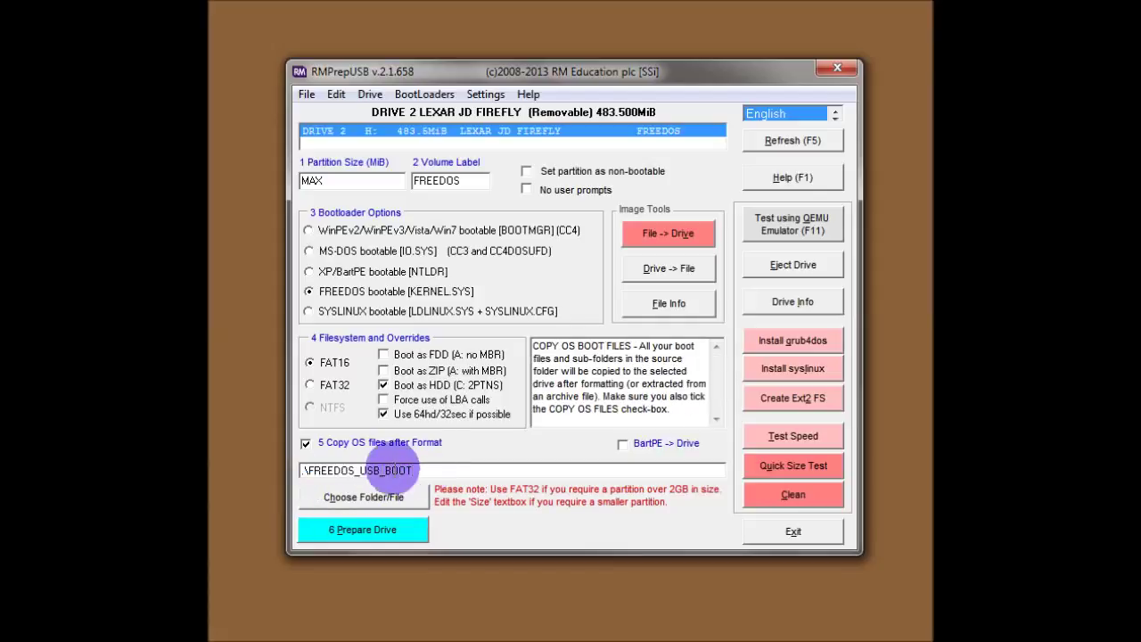
pyautogui.click(307, 472)
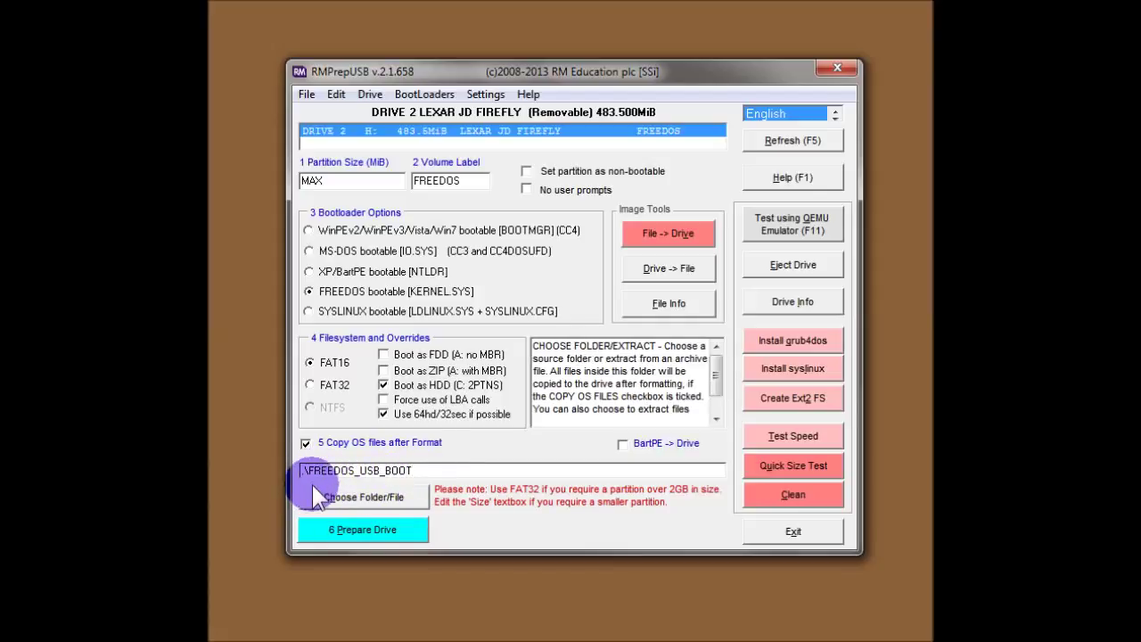
pyautogui.click(431, 471)
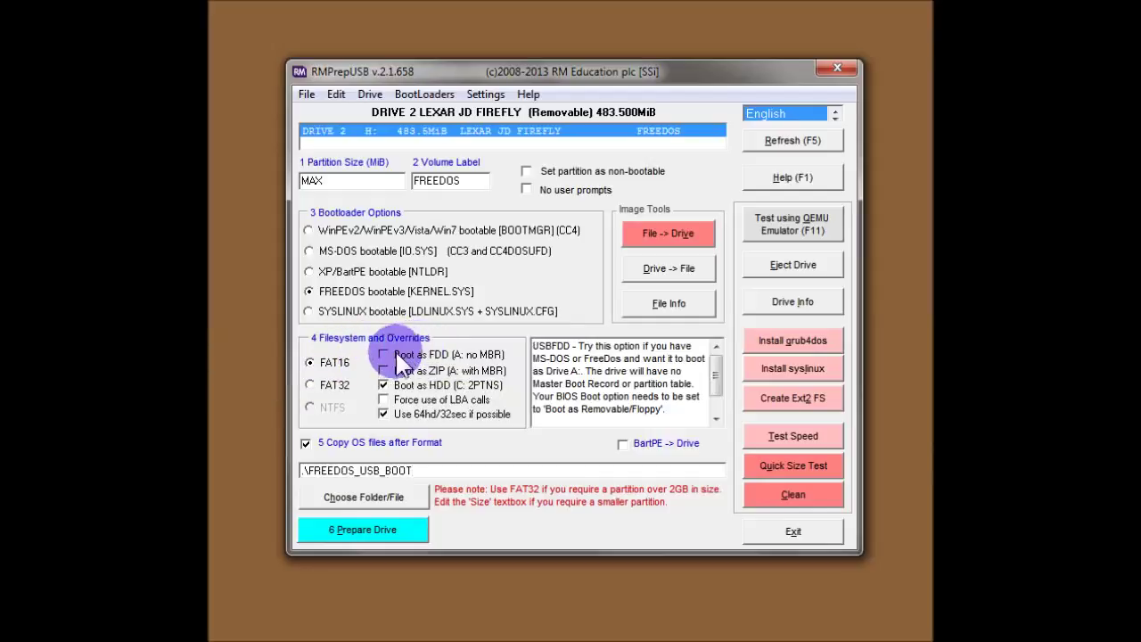
# Try the FAT32 and NTFS filesystems with the WinPE and XP/BartPE bootloaders, and return to the FREEDOS bootloader option
pyautogui.click(335, 384)
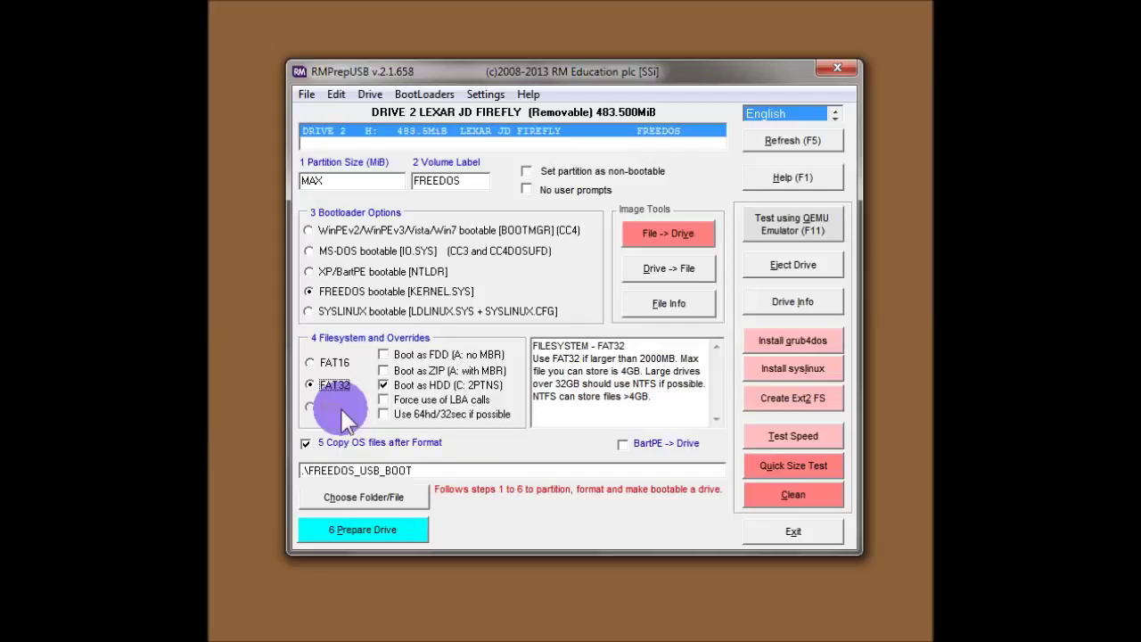
pyautogui.click(361, 230)
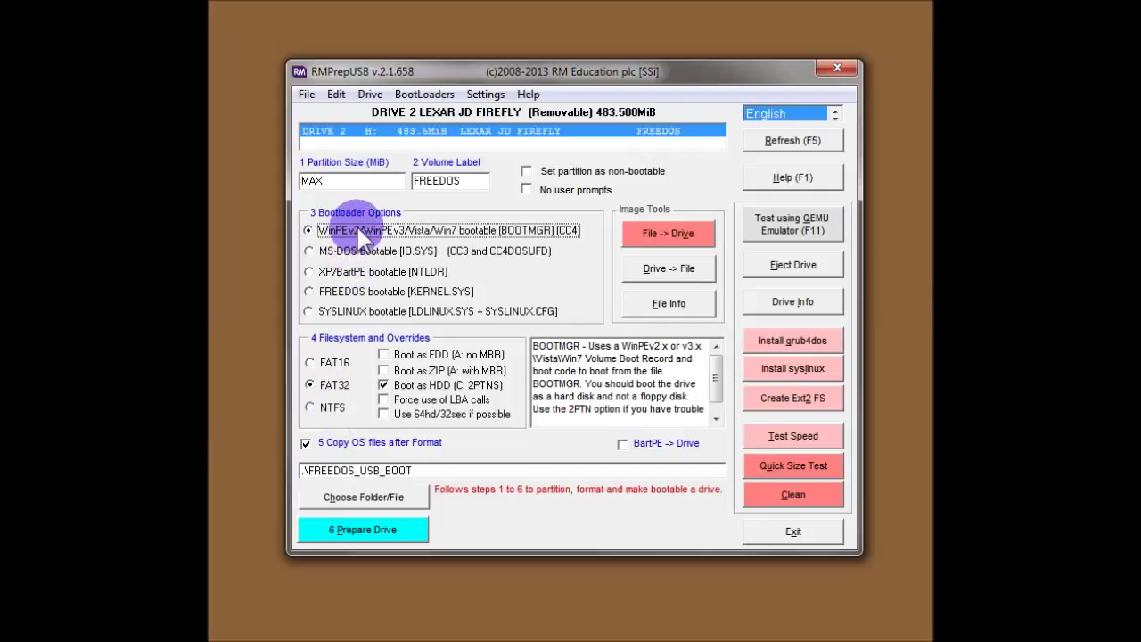
pyautogui.click(359, 272)
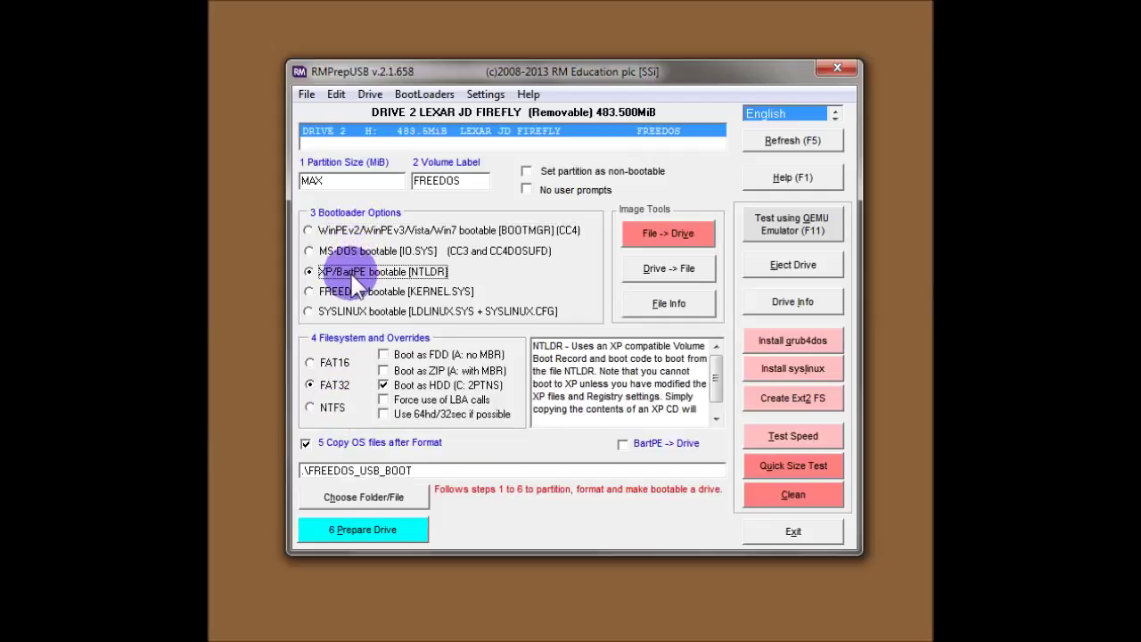
pyautogui.click(311, 408)
pyautogui.click(324, 384)
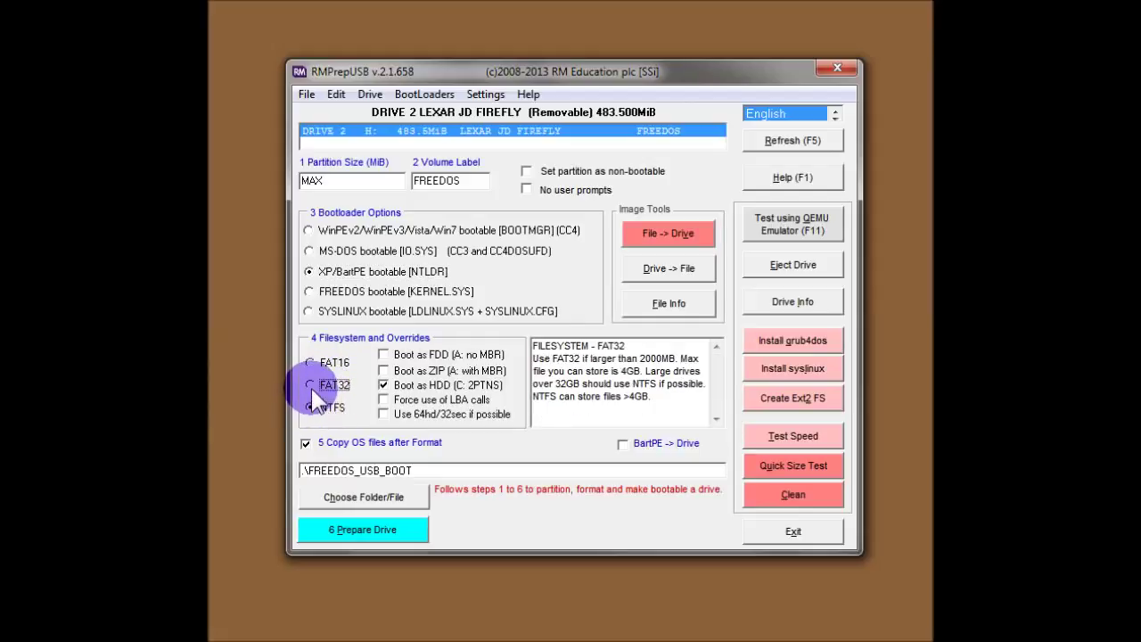
pyautogui.click(312, 290)
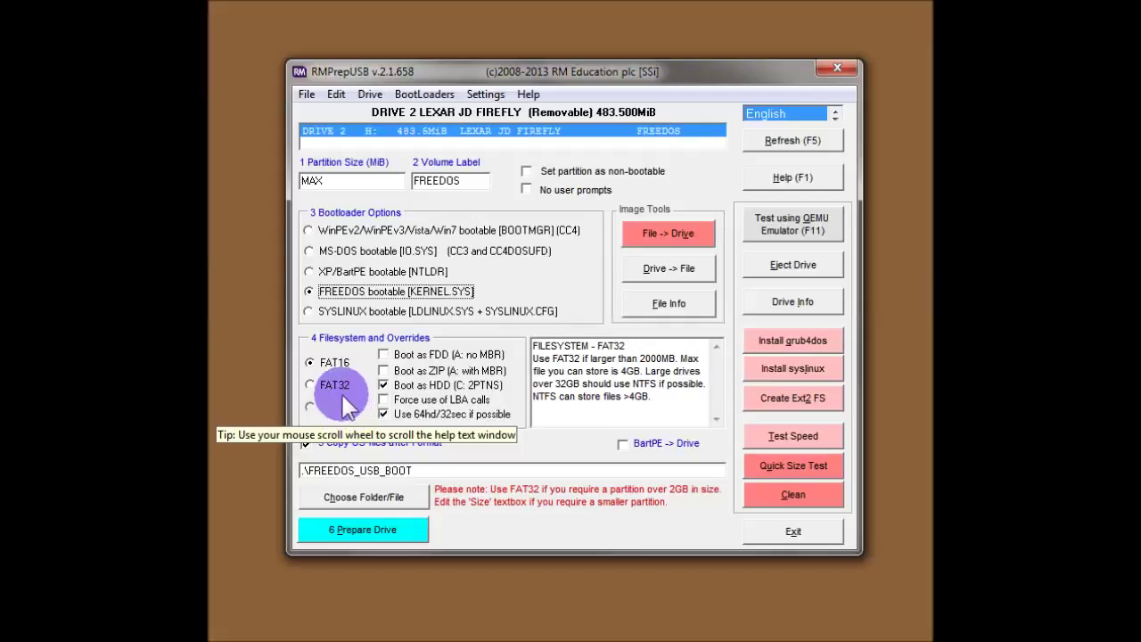
# Try the FAT16 and FAT32 filesystems and toggle the Boot as HDD (C: 2PTNS) override off and on again
pyautogui.click(348, 365)
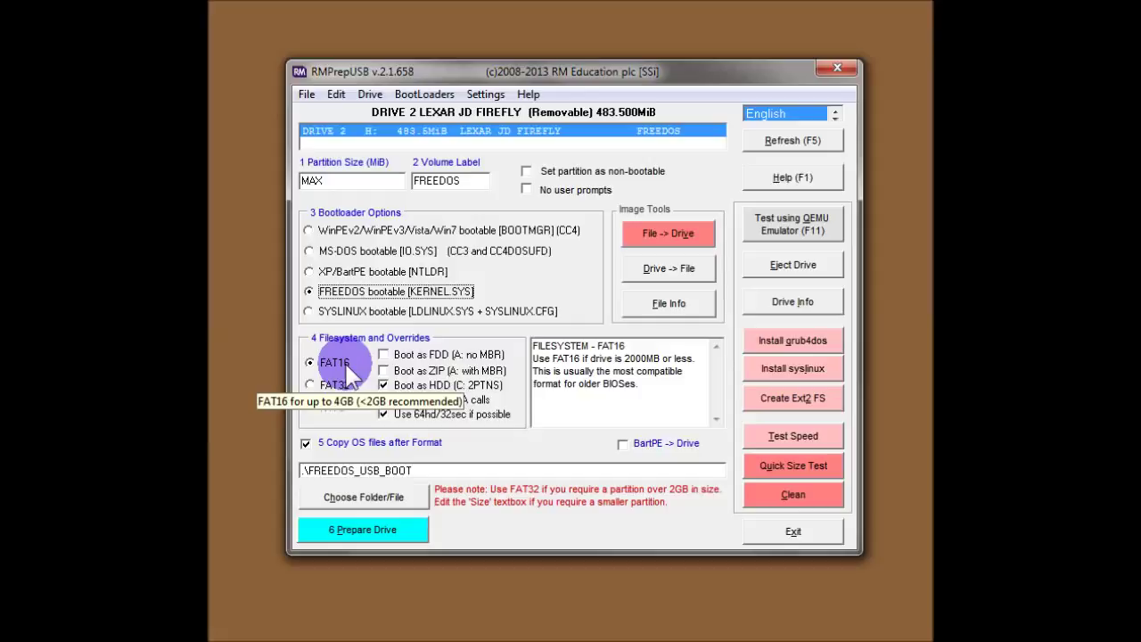
pyautogui.click(337, 384)
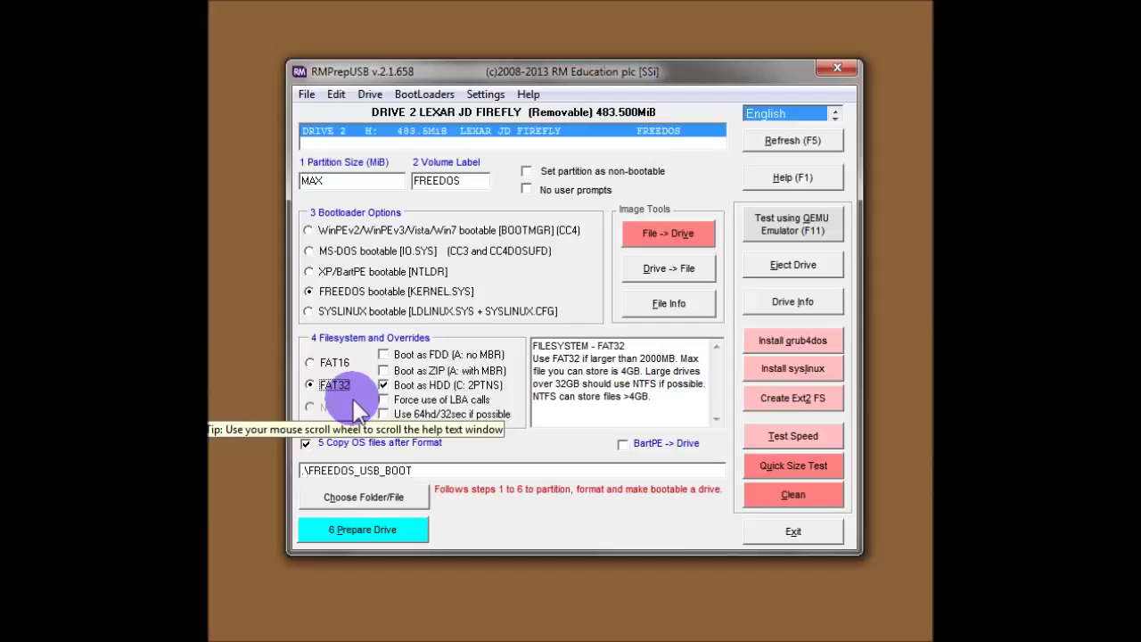
pyautogui.moveTo(389, 390)
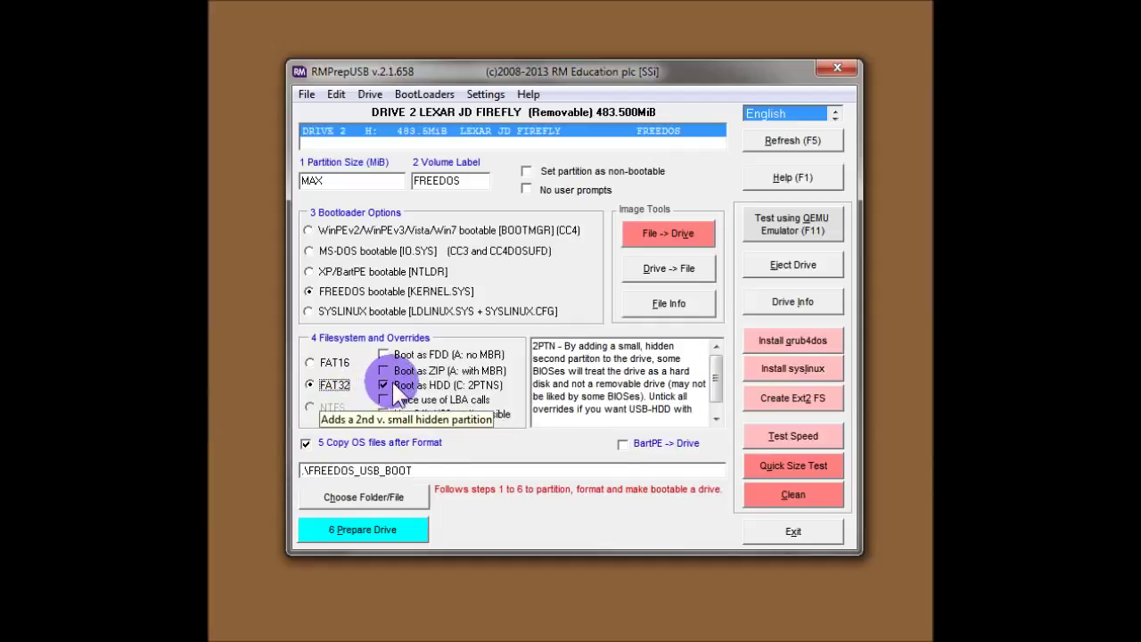
pyautogui.moveTo(389, 416)
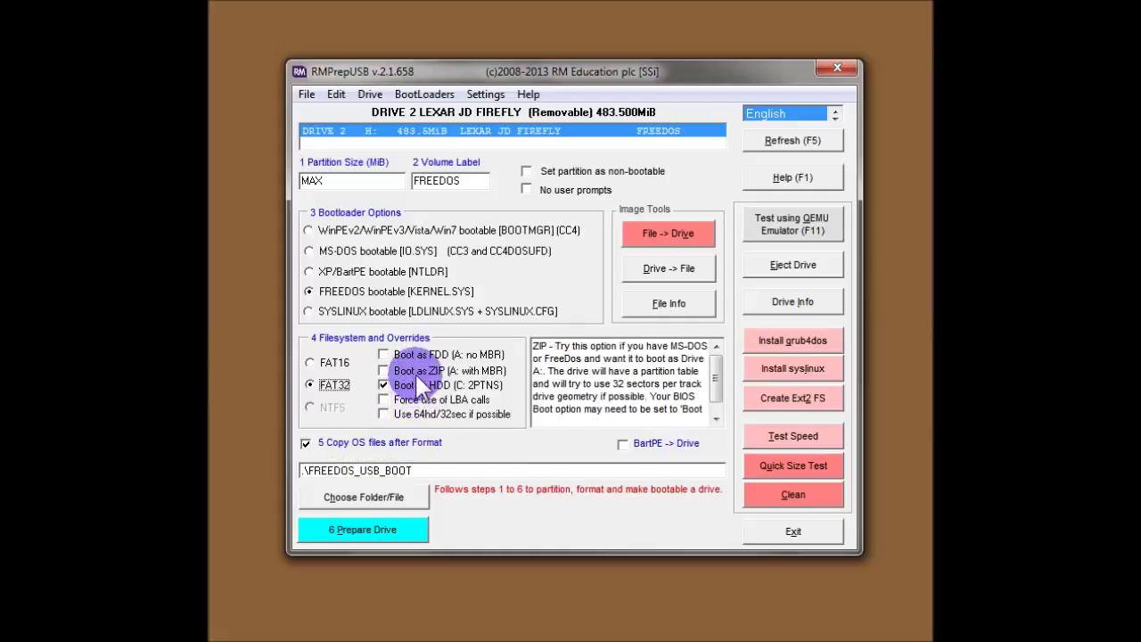
pyautogui.moveTo(424, 406)
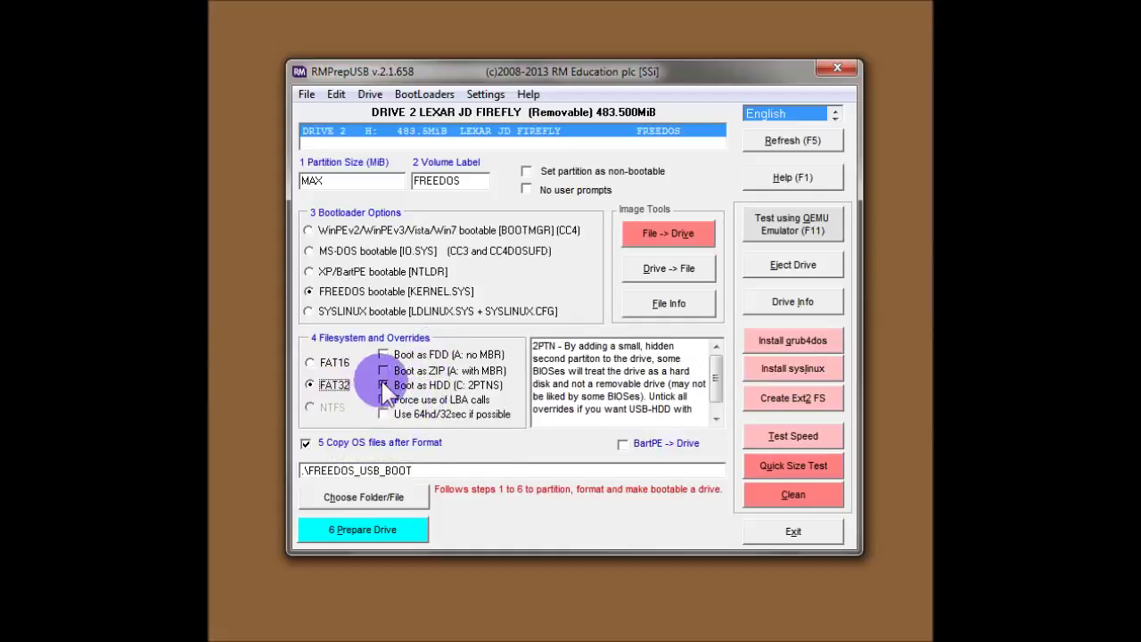
pyautogui.click(481, 387)
pyautogui.click(476, 386)
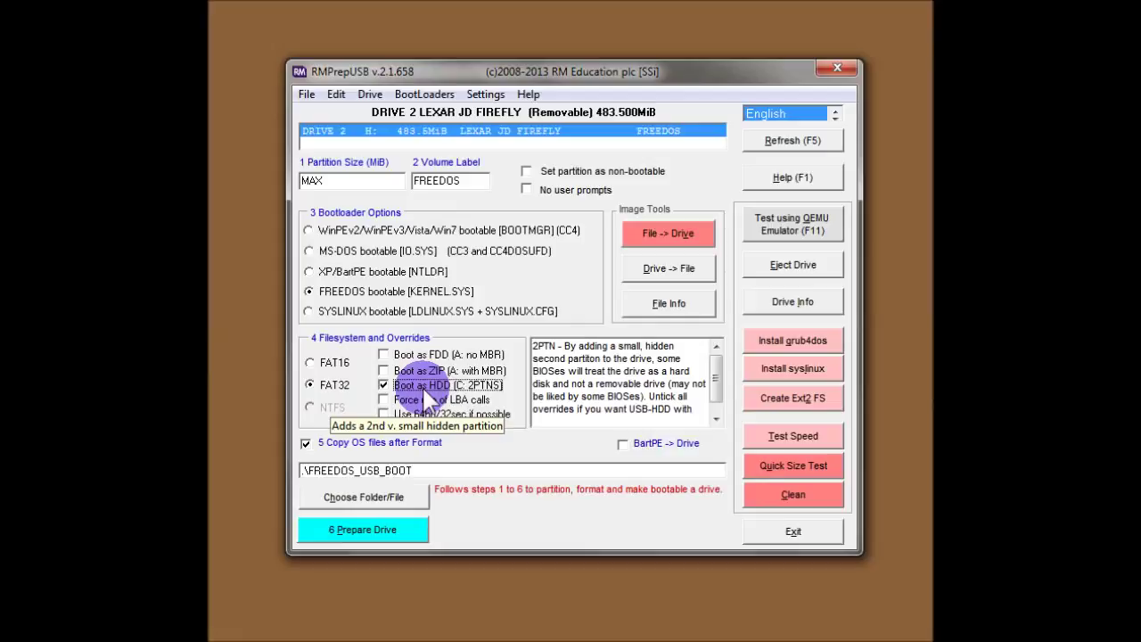
# Set the filesystem to FAT16 and turn off the Use 64hd/32sec if possible override
pyautogui.click(333, 359)
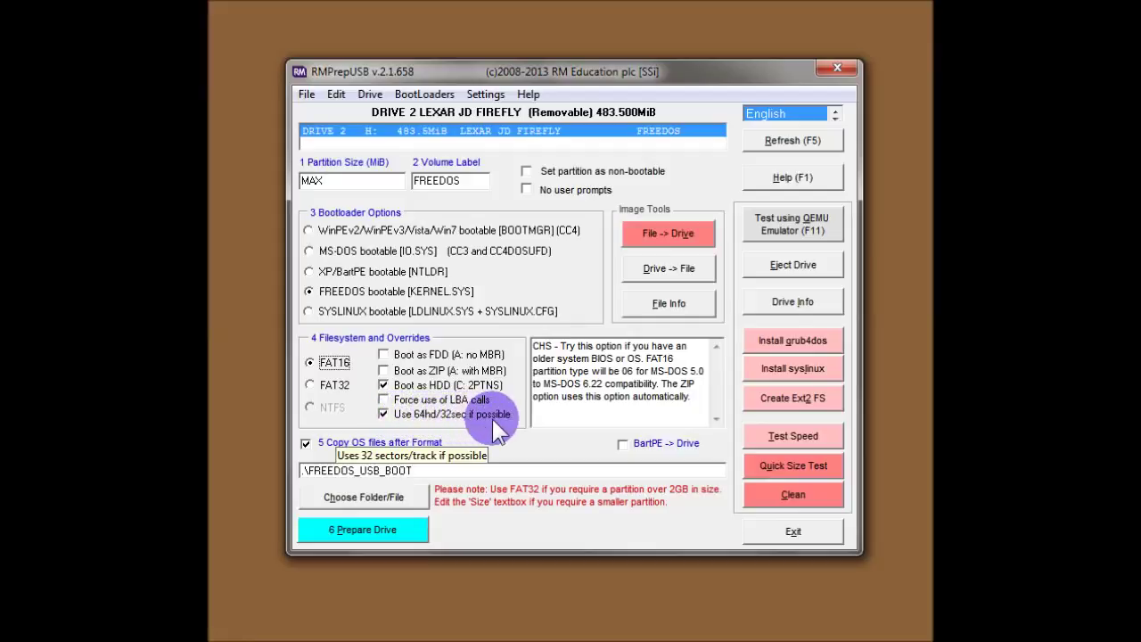
pyautogui.click(385, 414)
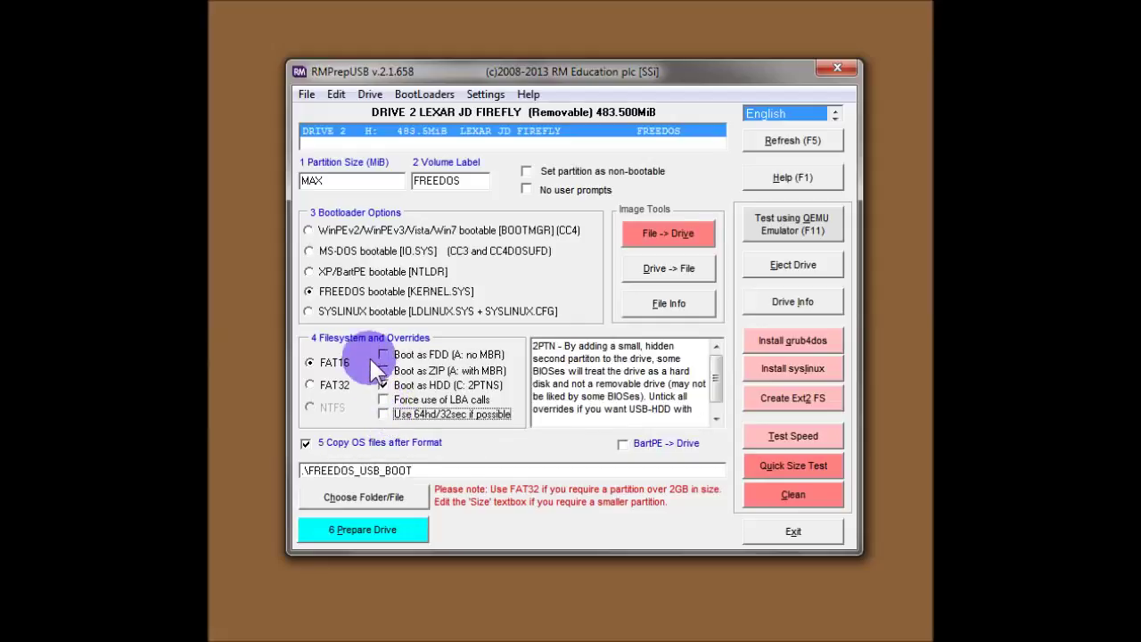
# Try the Use 64hd/32sec if possible and Force use of LBA calls overrides with the FAT16 filesystem
pyautogui.click(367, 369)
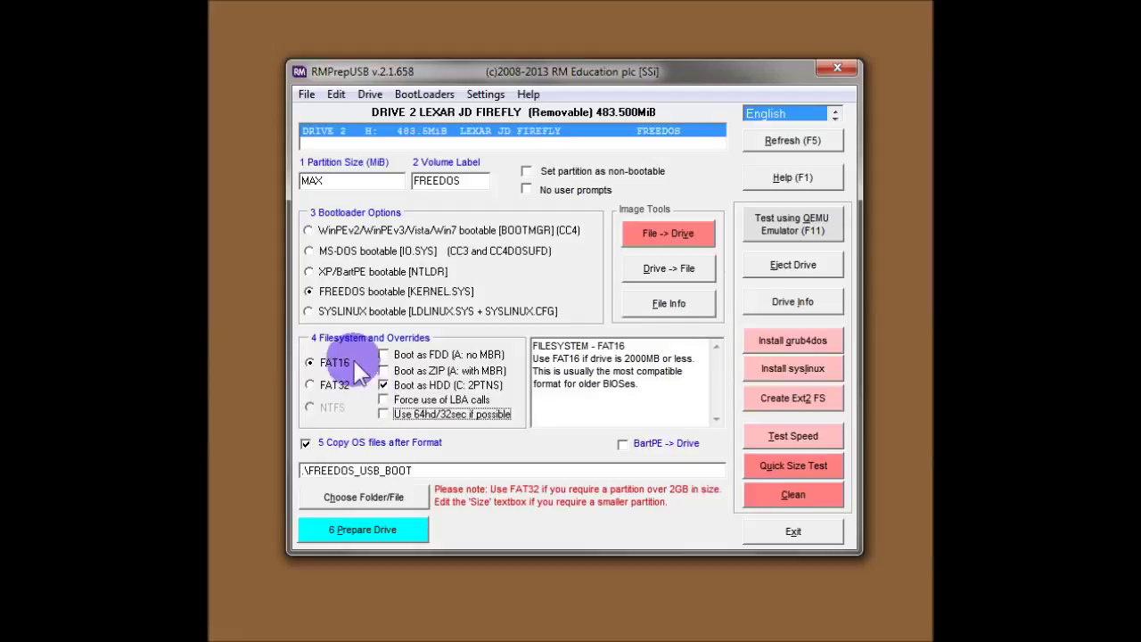
pyautogui.click(385, 412)
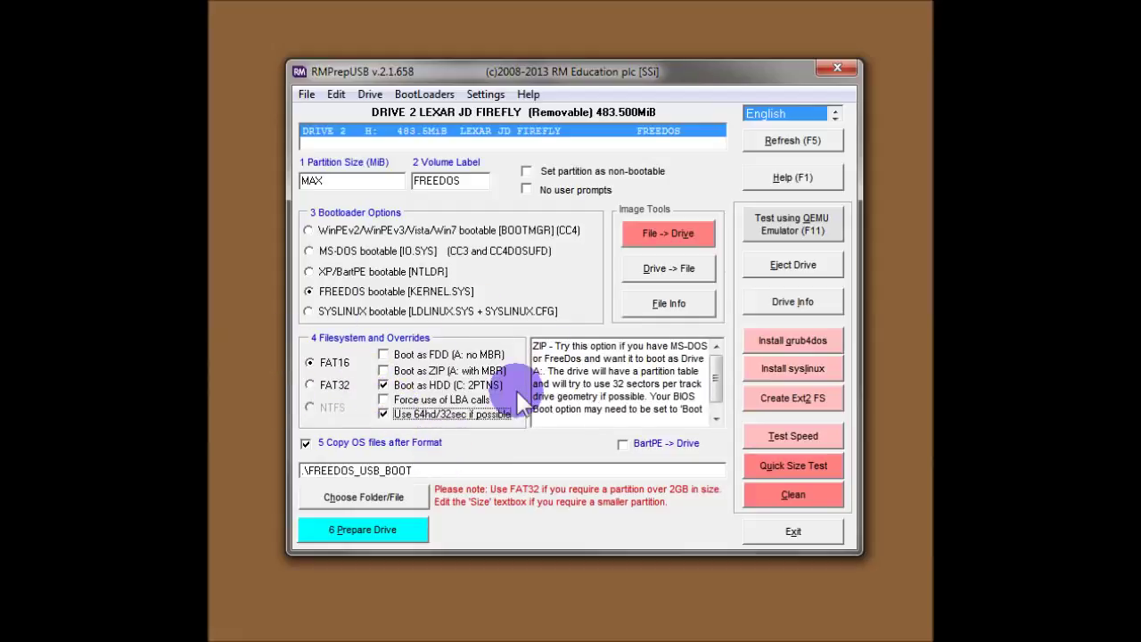
pyautogui.click(383, 399)
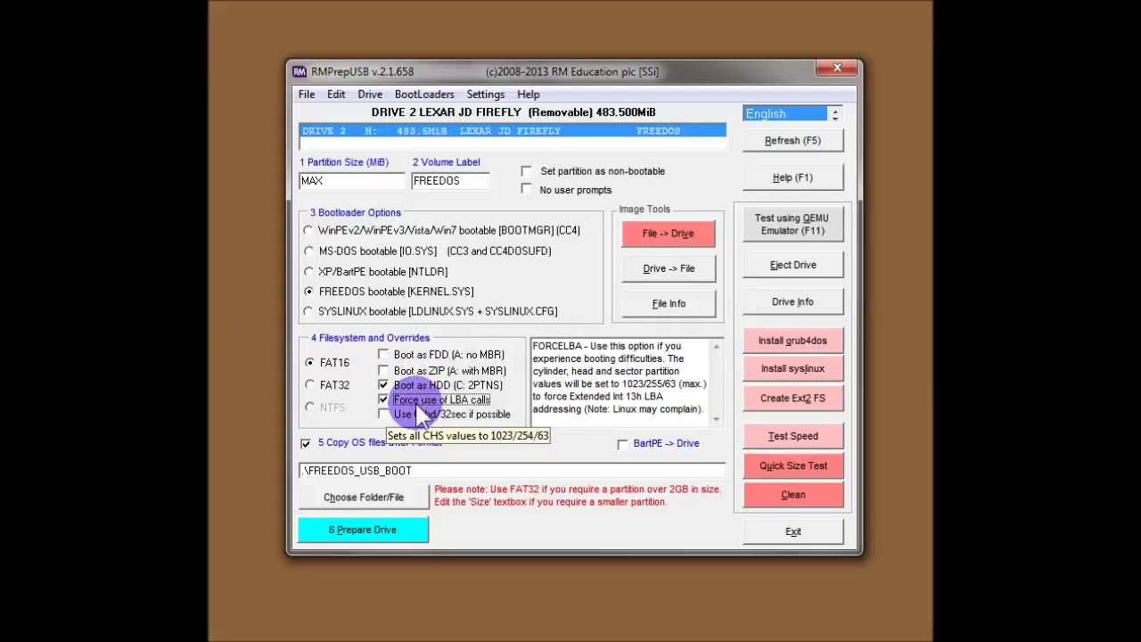
# Set the filesystem to FAT32 and turn off the Force use of LBA calls override
pyautogui.click(312, 384)
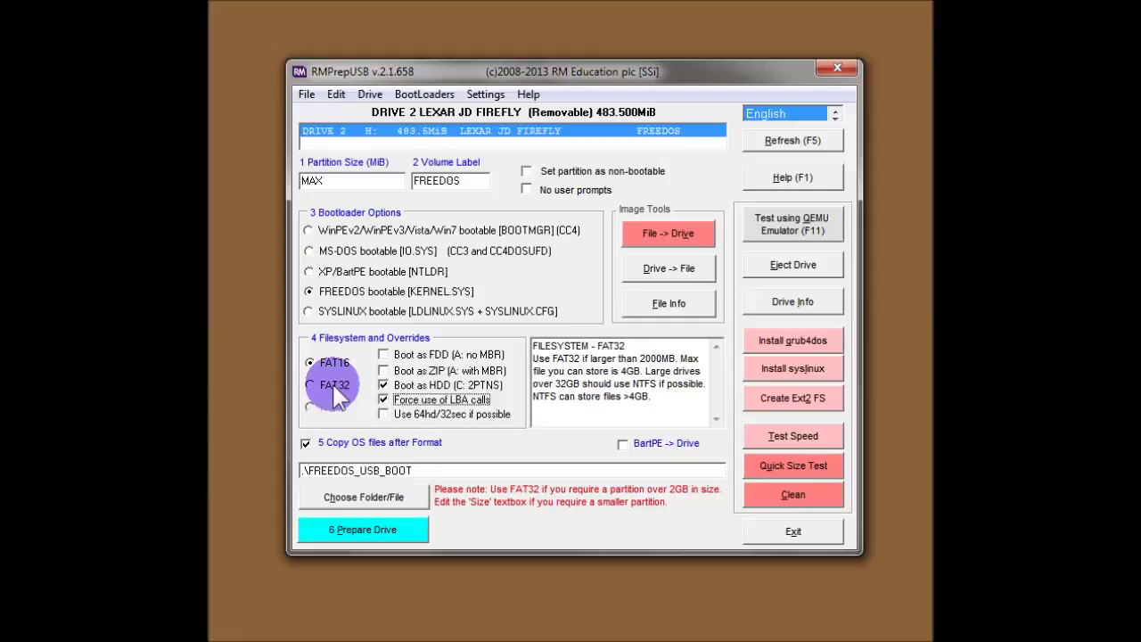
pyautogui.click(383, 400)
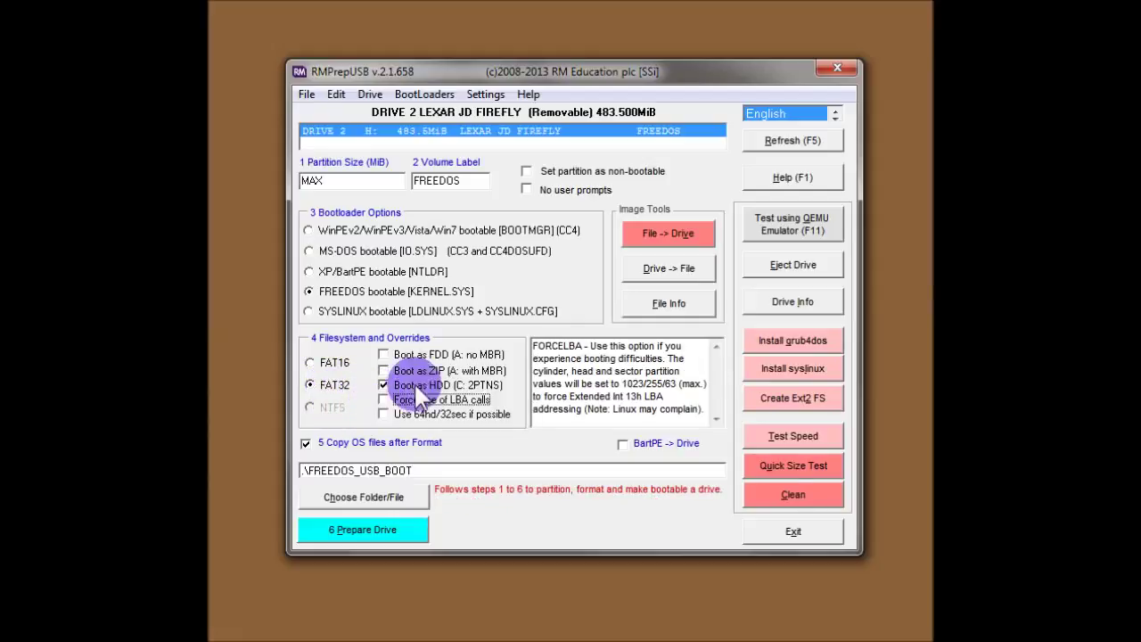
pyautogui.moveTo(388, 386)
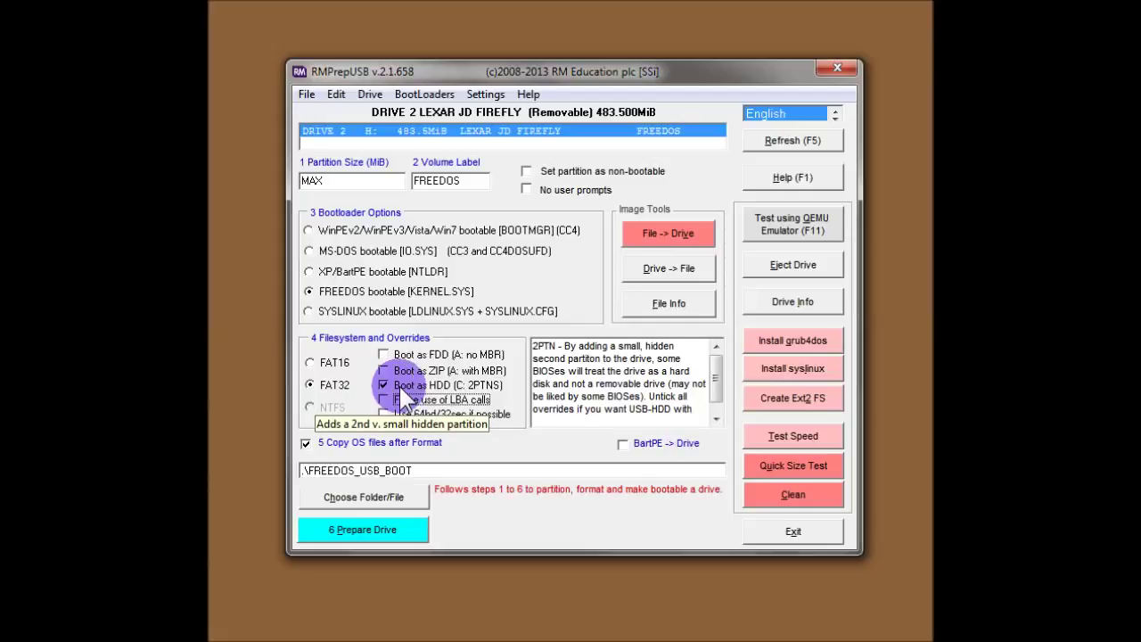
pyautogui.moveTo(457, 419)
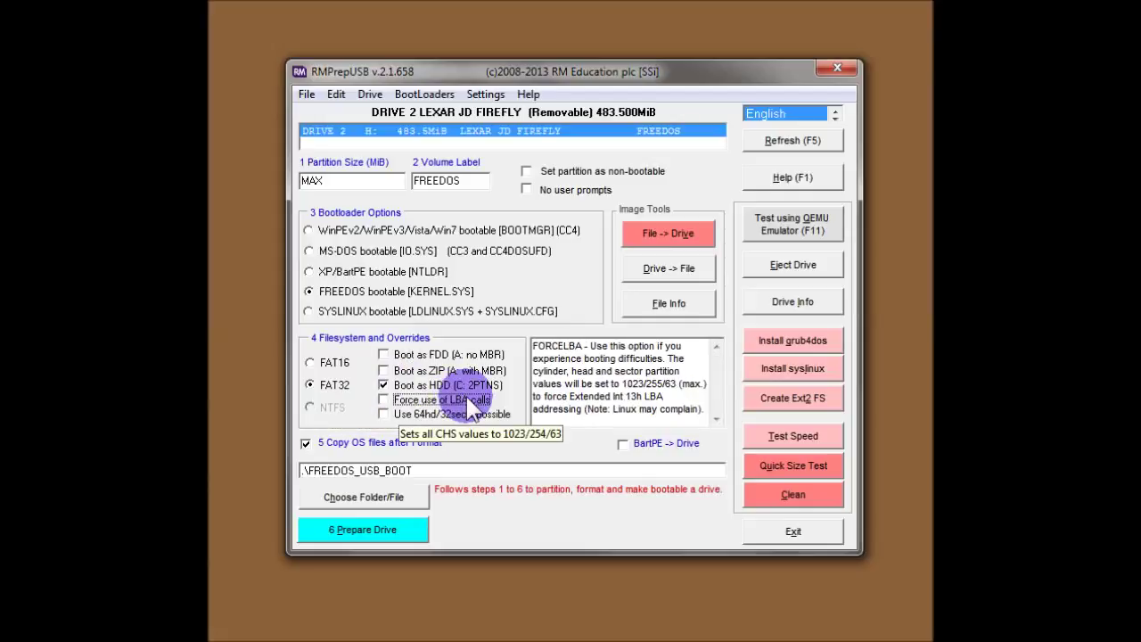
# Highlight the .\FREEDOS_USB_BOOT source path for the OS files to inspect it, and clear the selection
pyautogui.moveTo(392, 443)
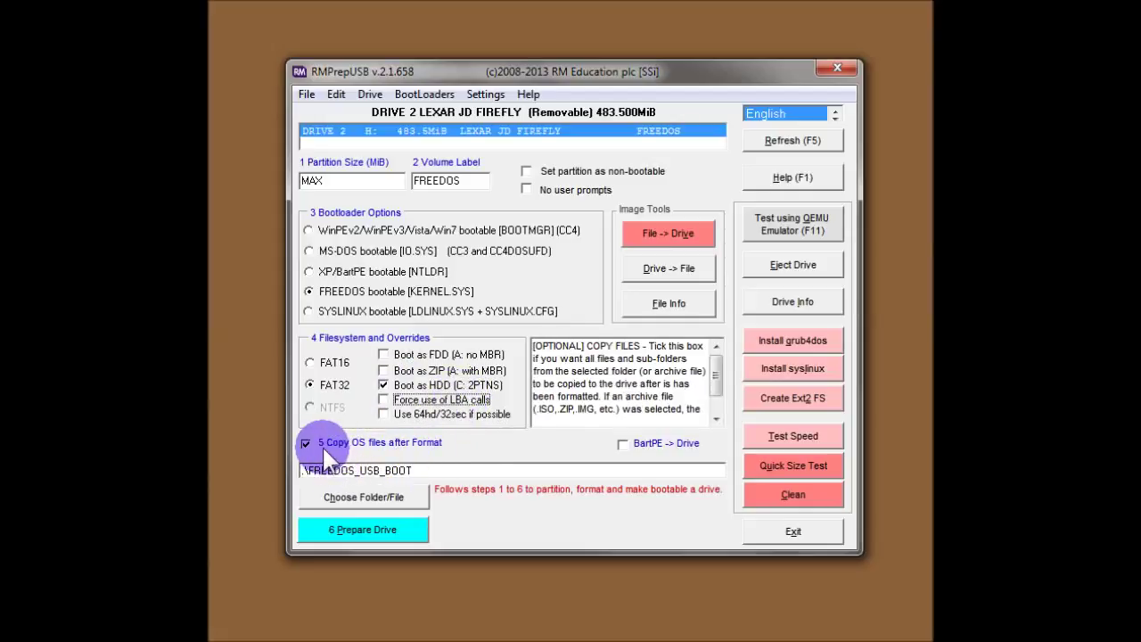
pyautogui.click(412, 470)
pyautogui.moveTo(413, 470); pyautogui.dragTo(300, 473)
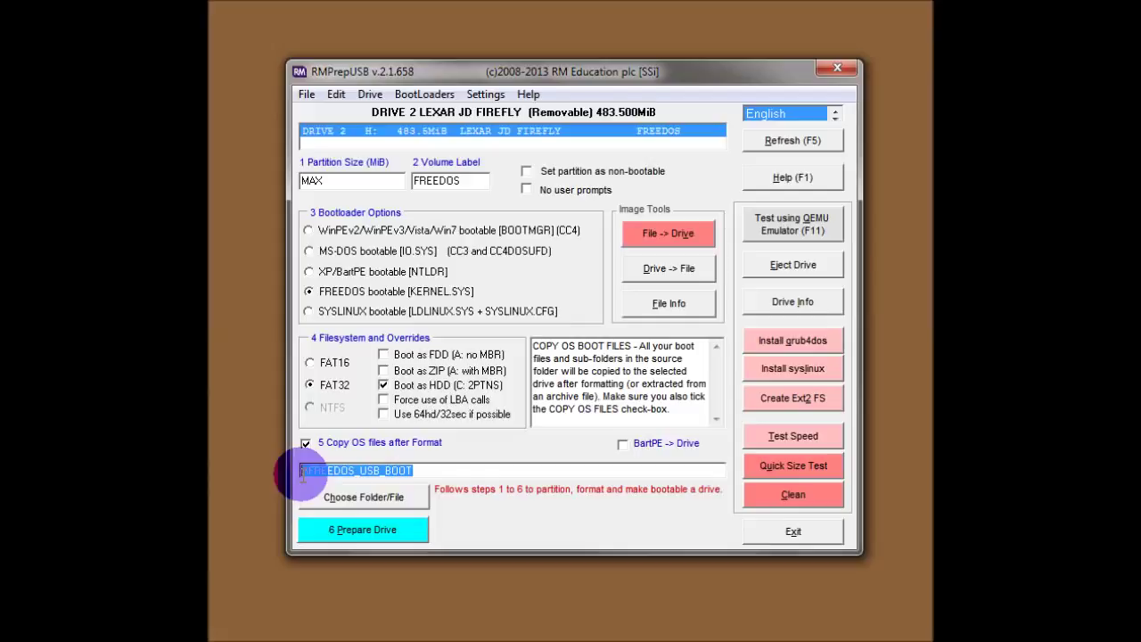
pyautogui.click(441, 469)
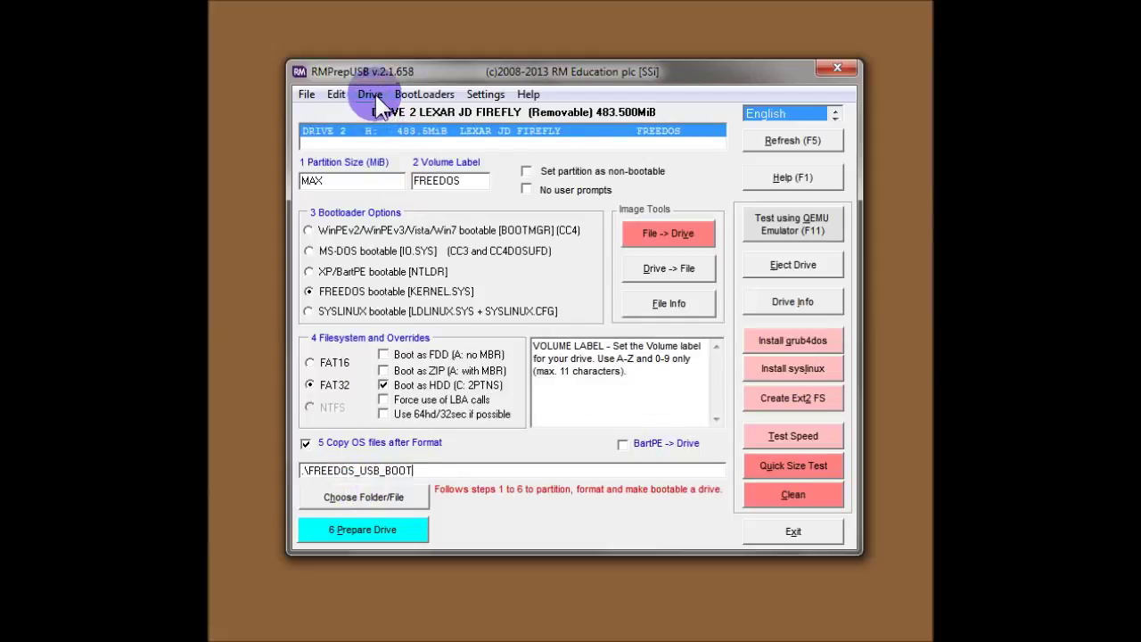
# Explore the RMPrepUSB installation folder, view the files in its FREEDOS_USB_BOOT subfolder, and close the folder window
pyautogui.click(308, 93)
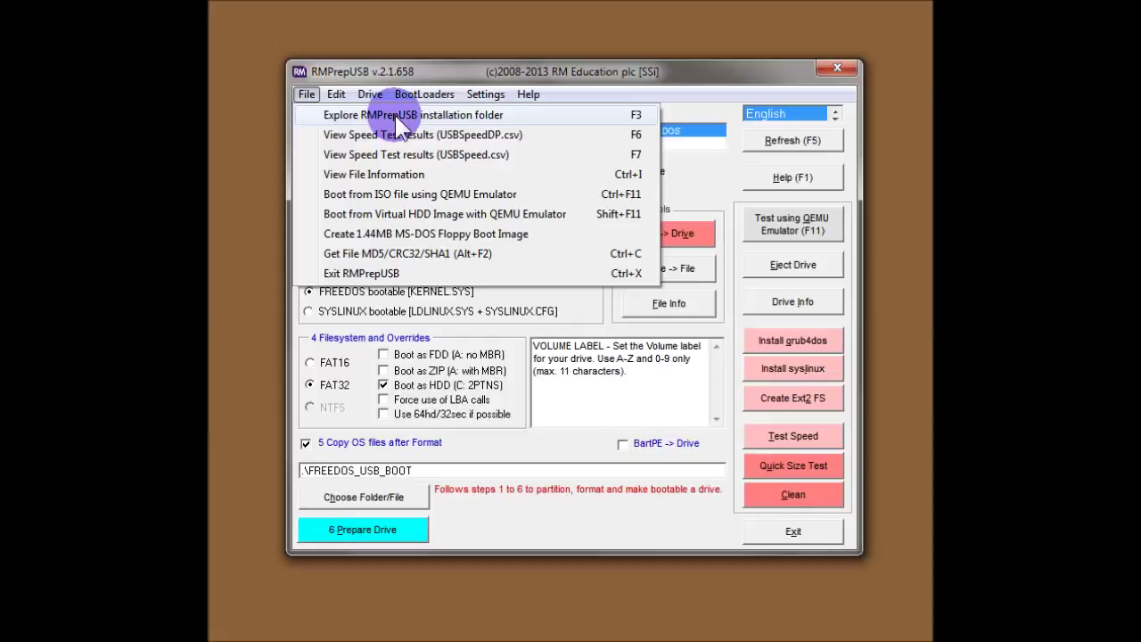
pyautogui.click(632, 125)
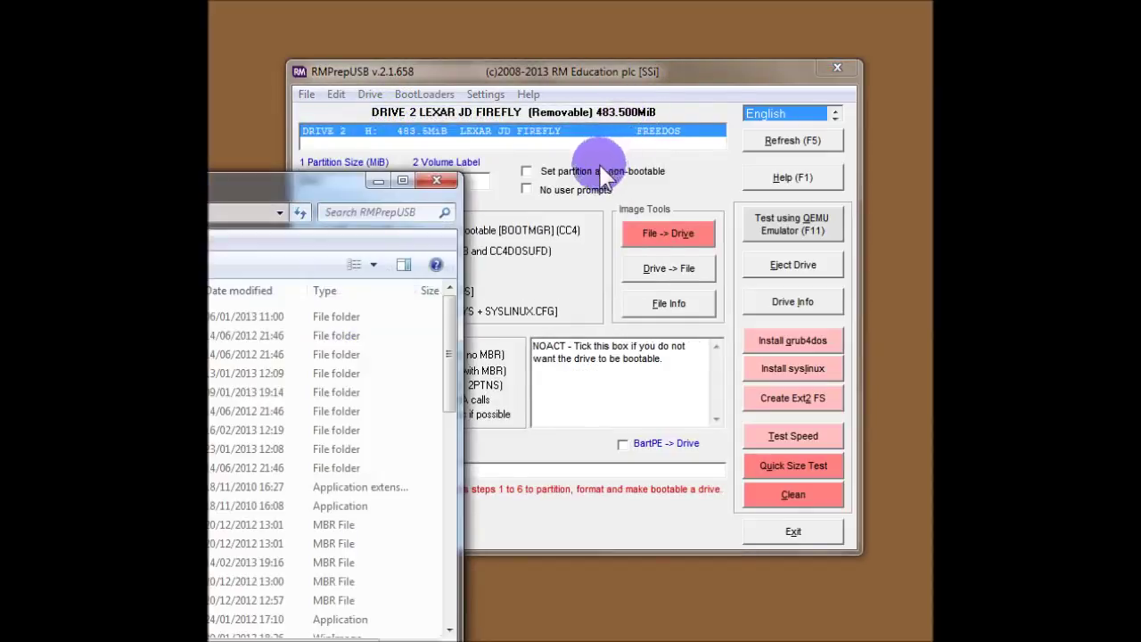
pyautogui.moveTo(212, 183); pyautogui.dragTo(461, 63)
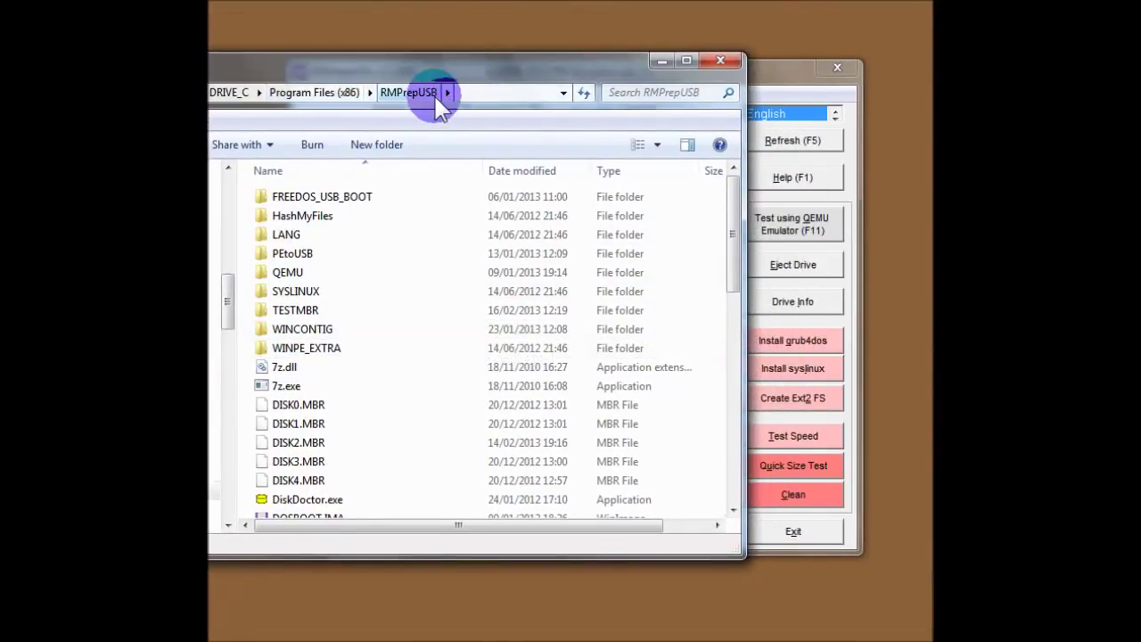
pyautogui.doubleClick(359, 201)
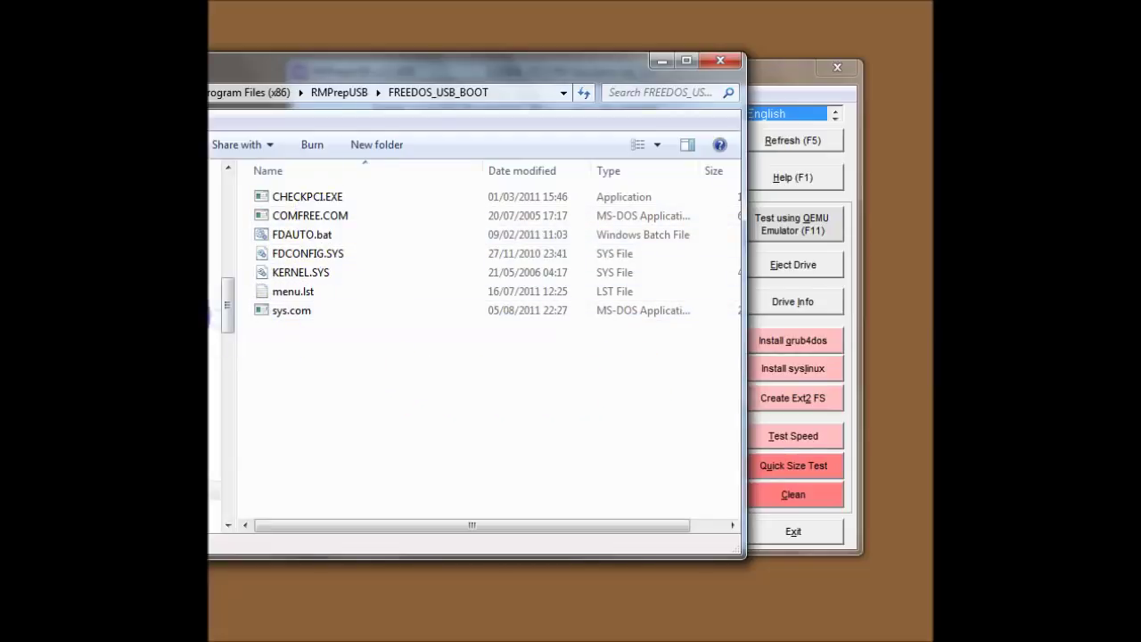
pyautogui.click(719, 61)
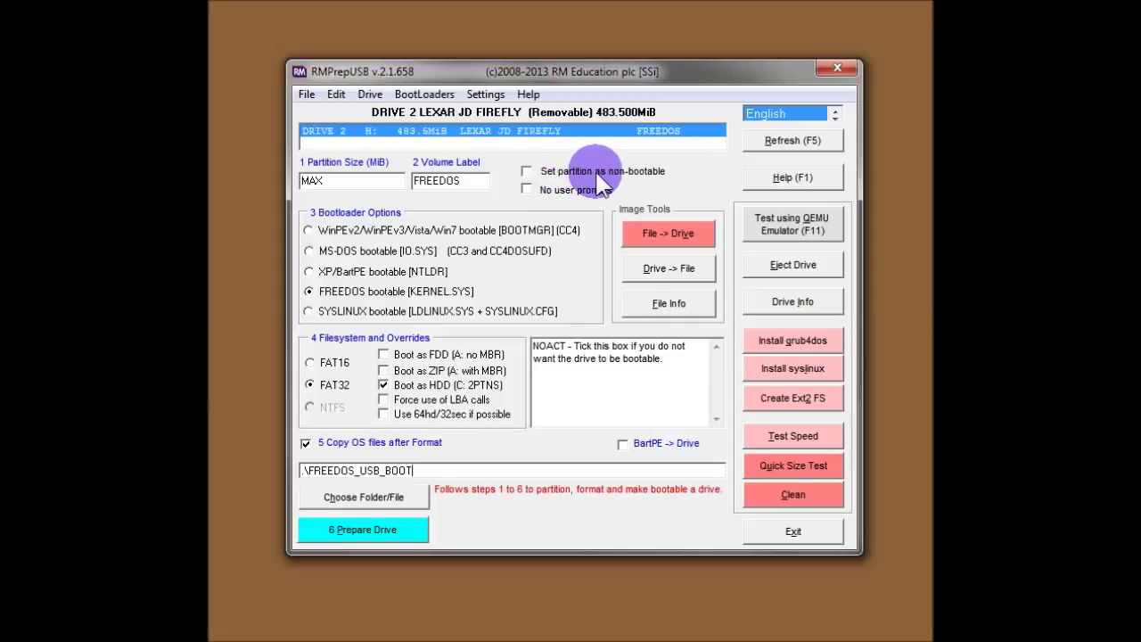
# Toggle the Set partition as non-bootable and No user prompts options on and off again
pyautogui.click(532, 172)
pyautogui.click(531, 172)
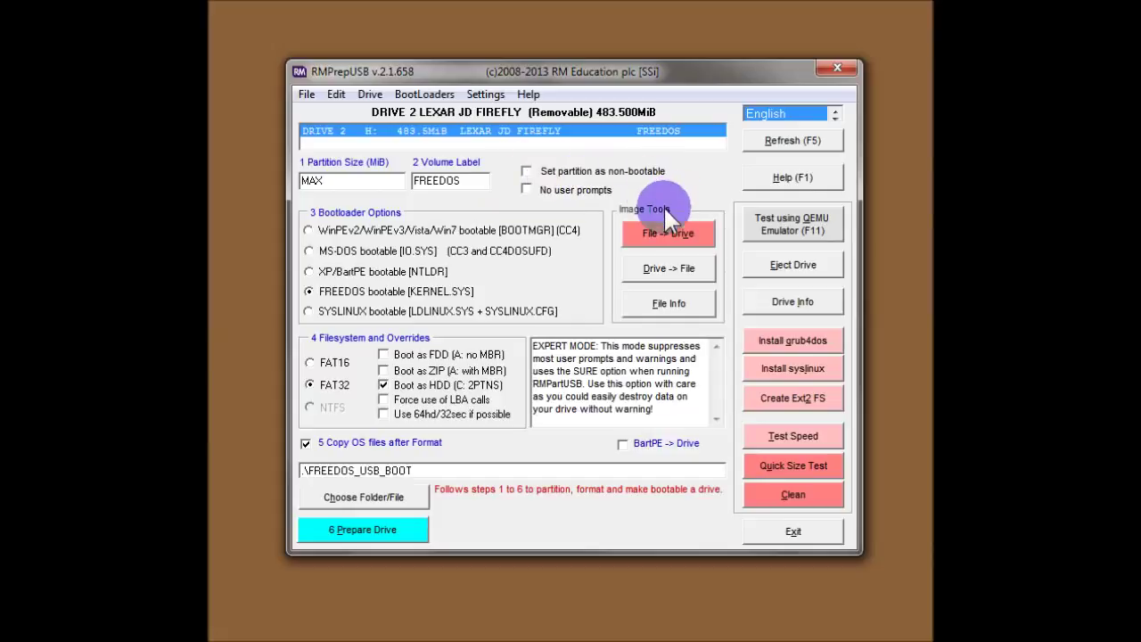
pyautogui.click(525, 190)
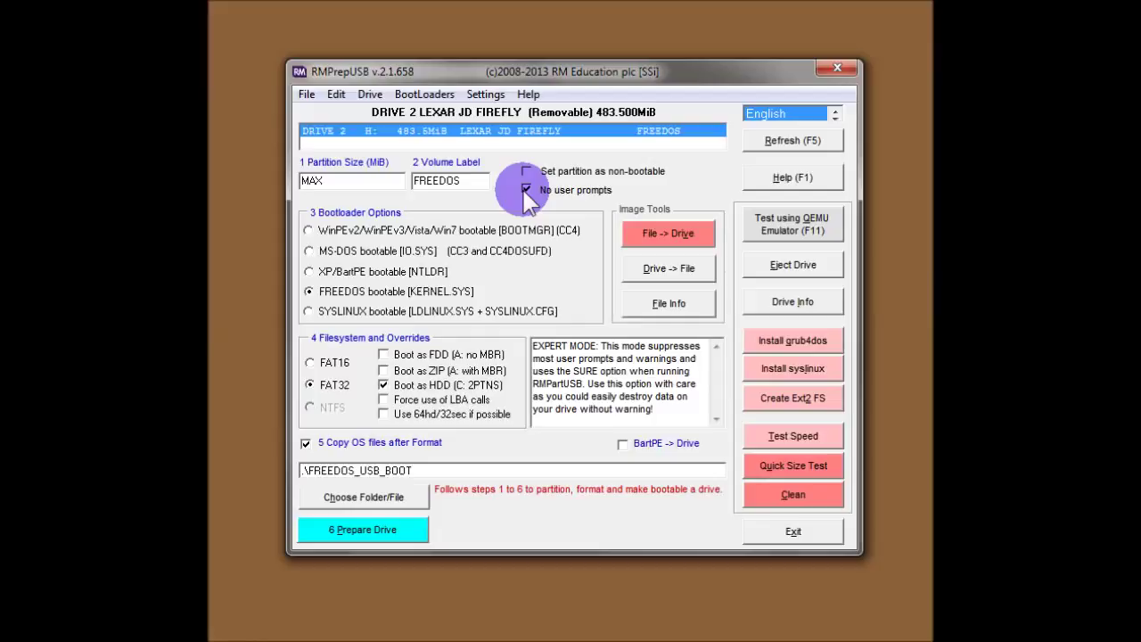
pyautogui.click(527, 190)
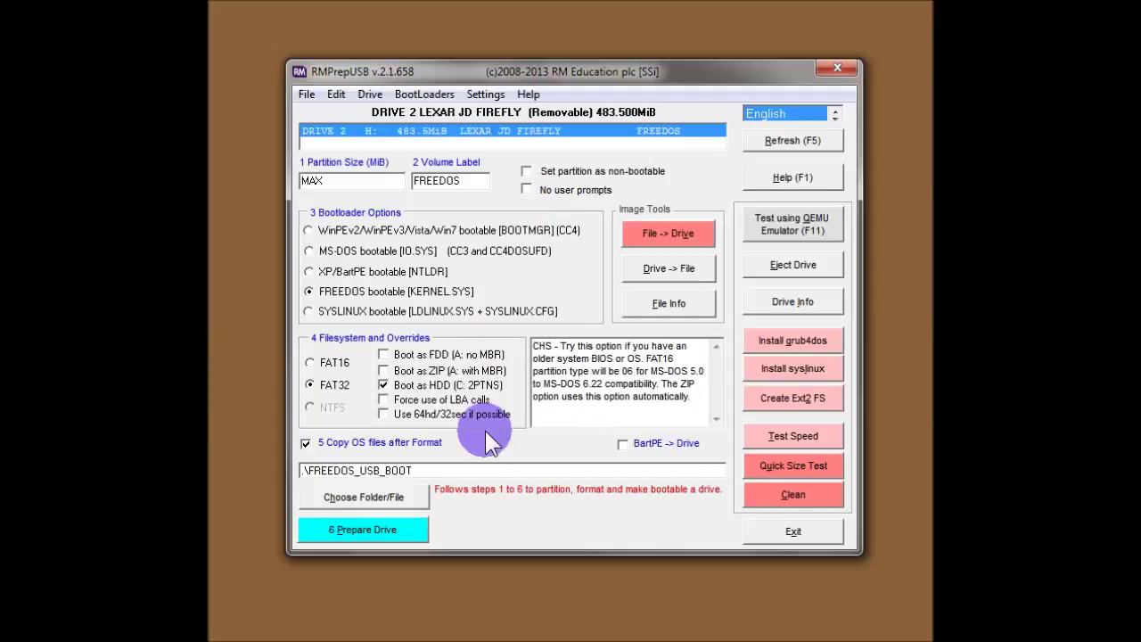
# Prepare the Lexar USB drive with the chosen settings and approve executing the RMPARTUSB command on Drive 2
pyautogui.moveTo(473, 434)
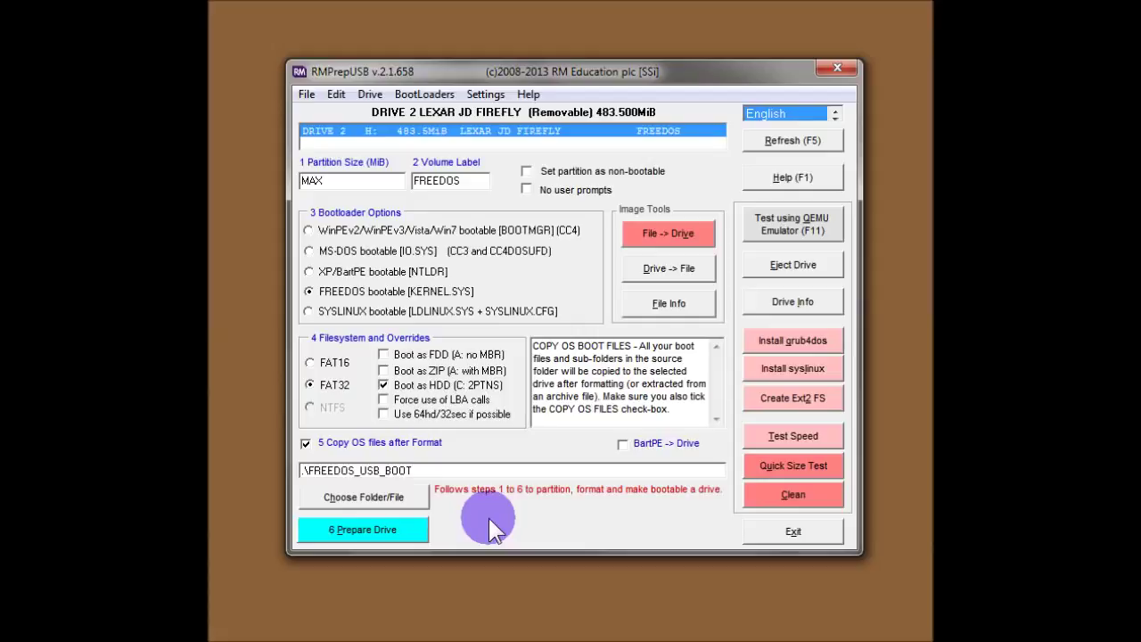
pyautogui.moveTo(471, 150)
pyautogui.moveTo(419, 556)
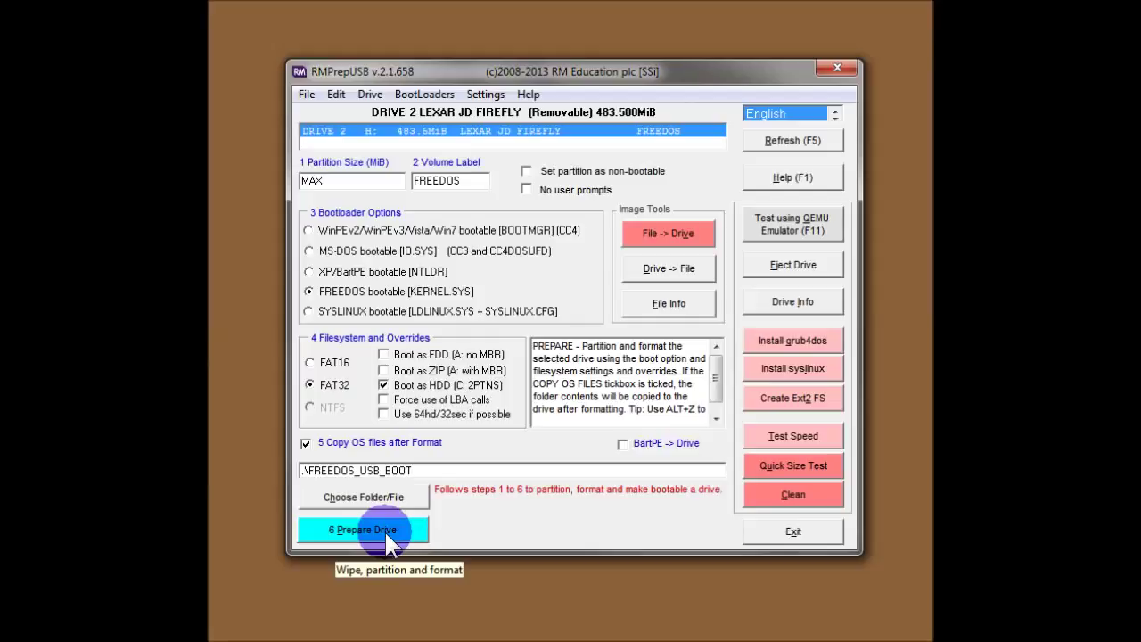
pyautogui.click(384, 530)
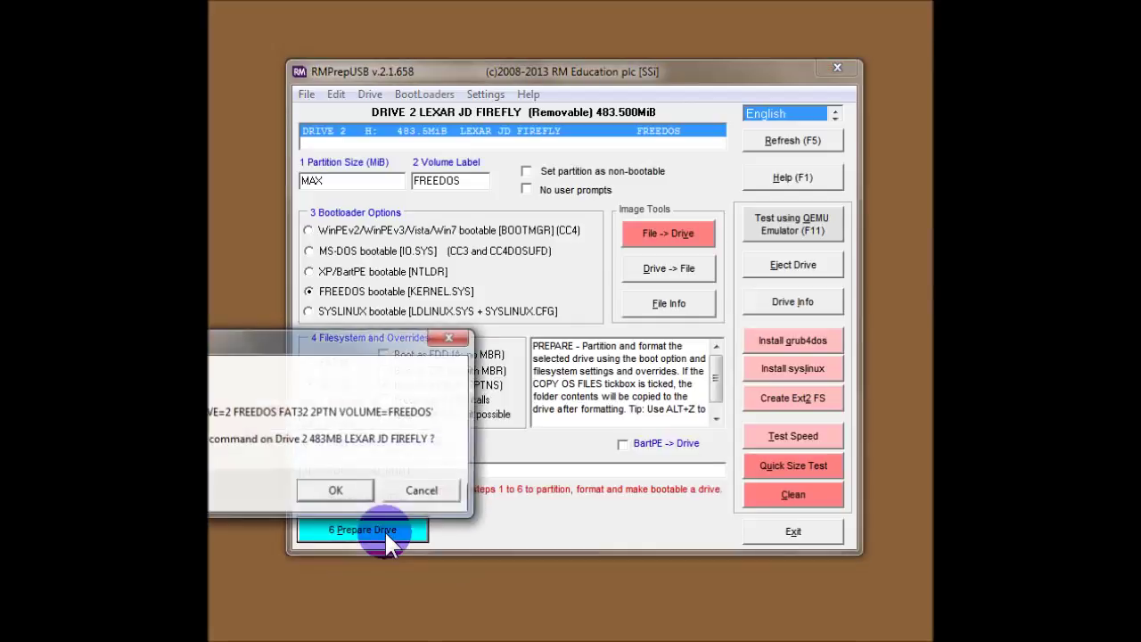
pyautogui.moveTo(303, 348); pyautogui.dragTo(556, 297)
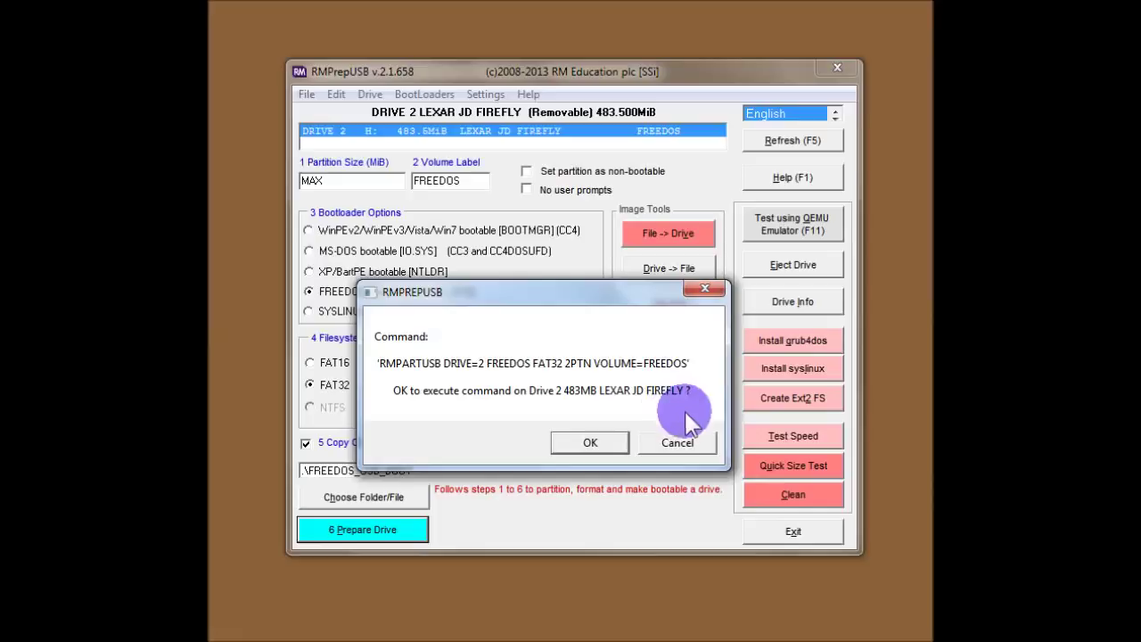
pyautogui.click(606, 448)
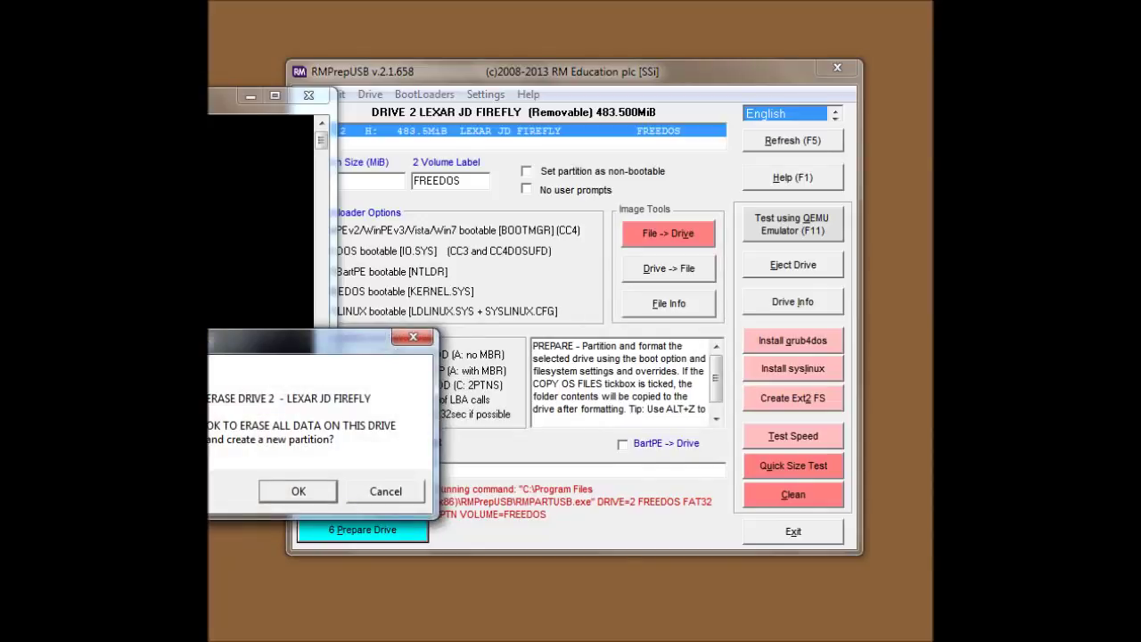
# Agree to erase all data on Drive 2 and create a new partition, and bring the RMPARTUSB console fully into view
pyautogui.moveTo(222, 341); pyautogui.dragTo(482, 272)
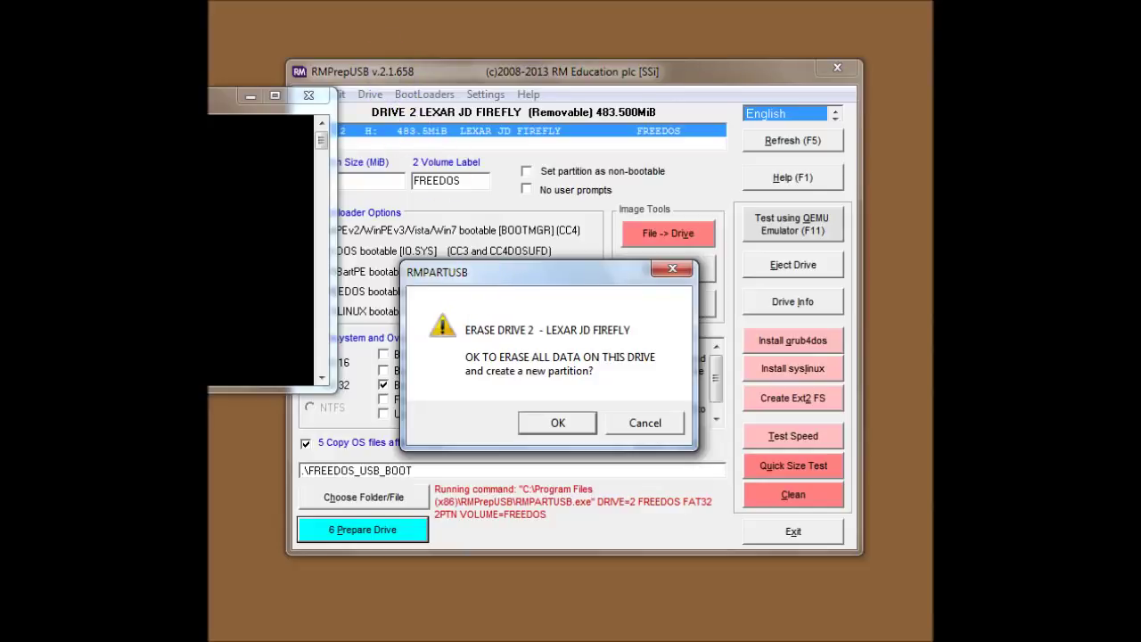
pyautogui.click(216, 128)
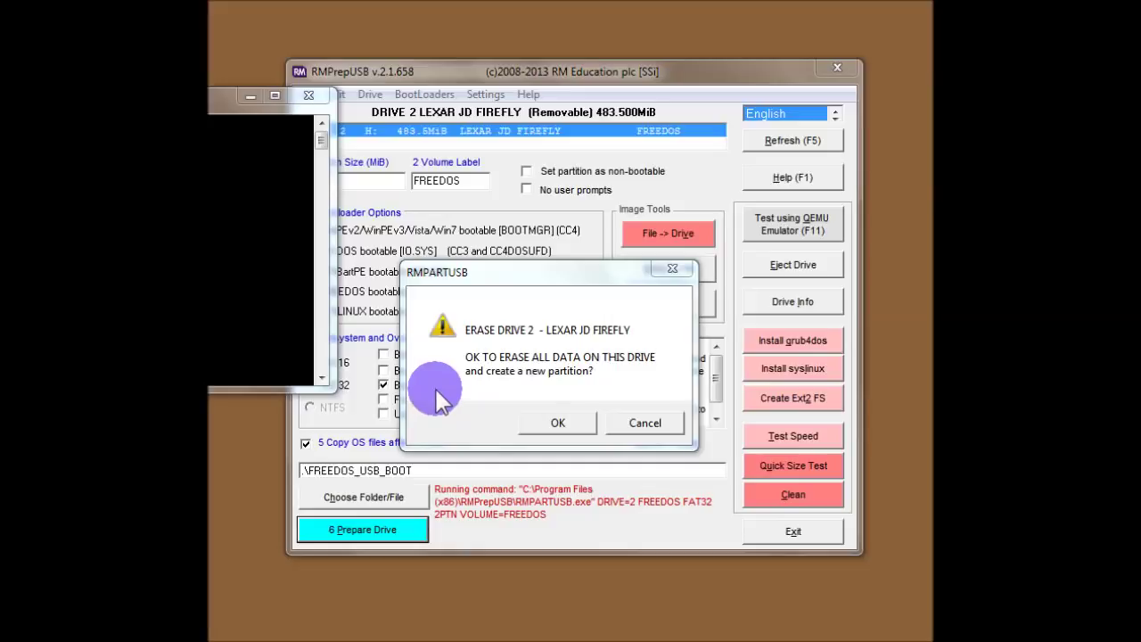
pyautogui.click(552, 424)
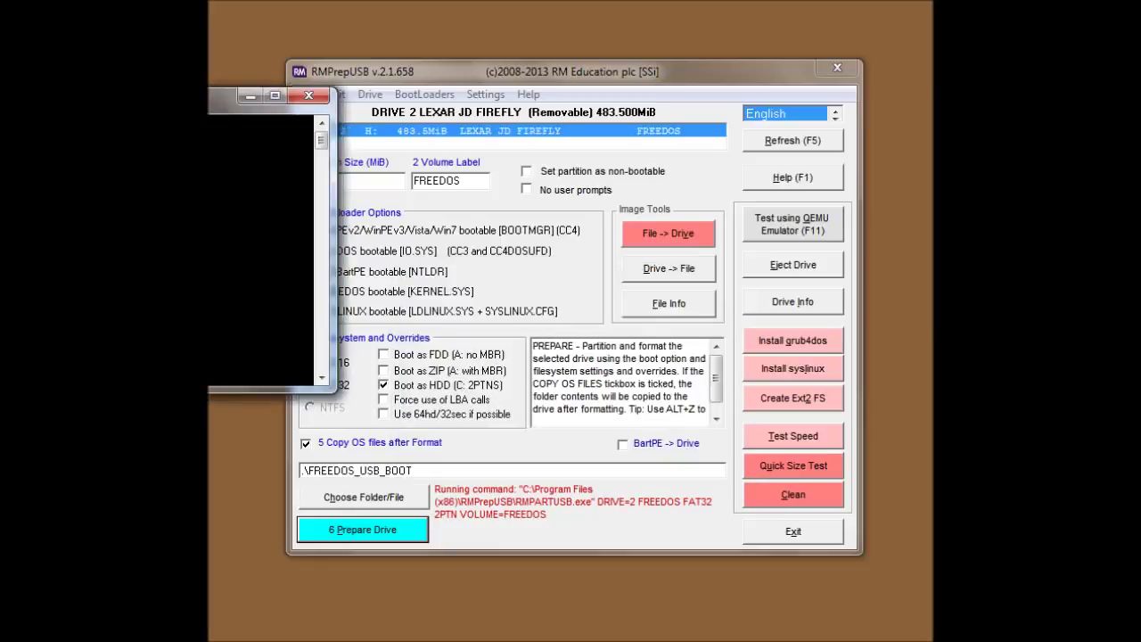
pyautogui.moveTo(84, 103); pyautogui.dragTo(568, 117)
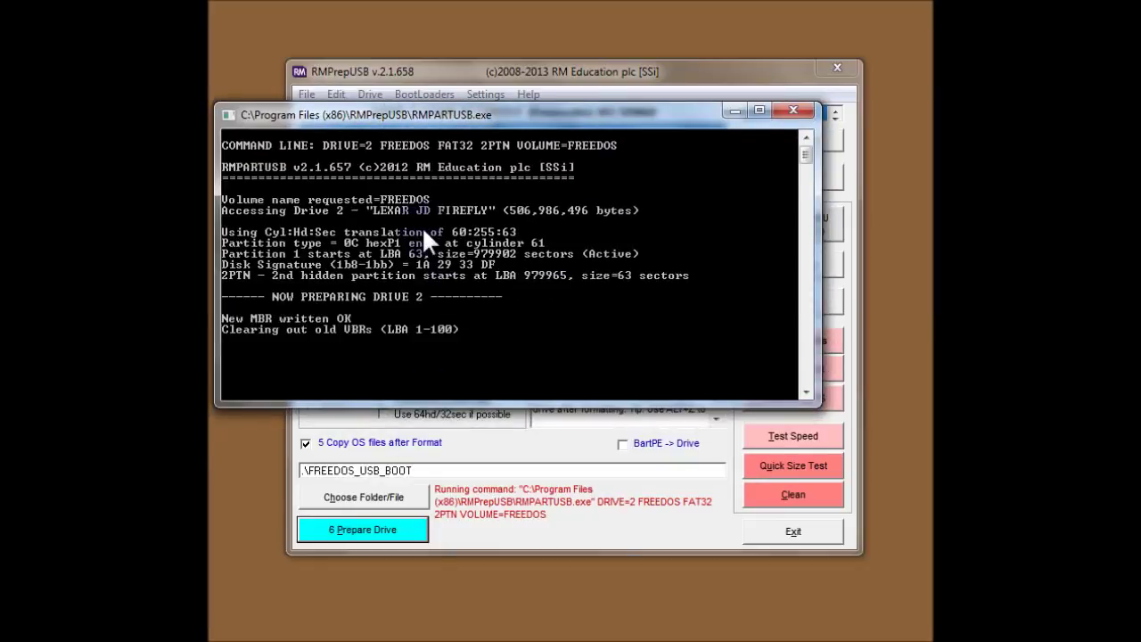